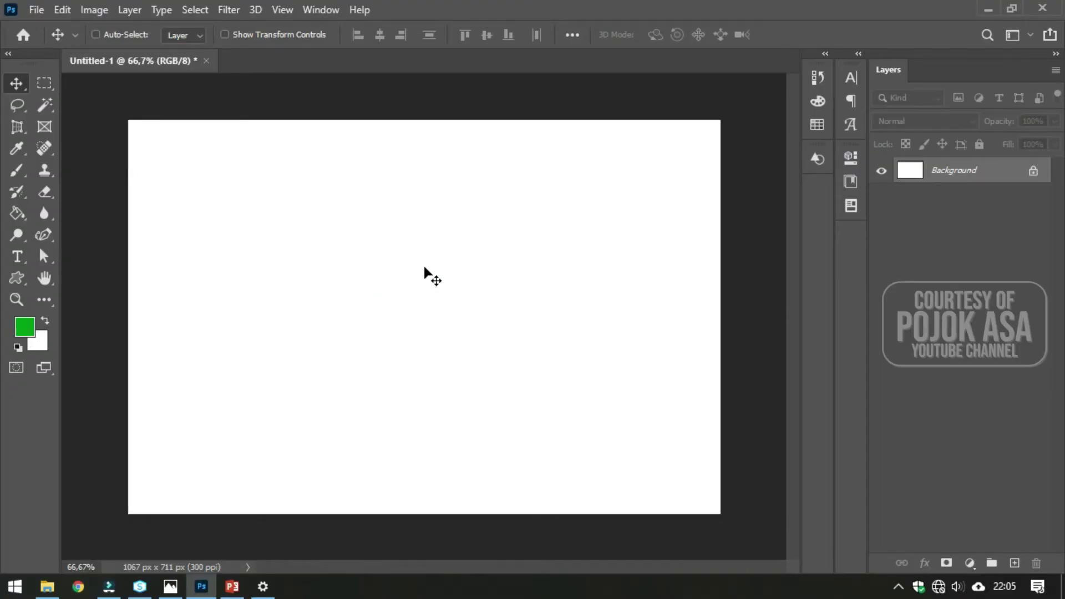
Select the standard Pen Tool in Shape mode with a green fill and 0 px stroke.
click(45, 235)
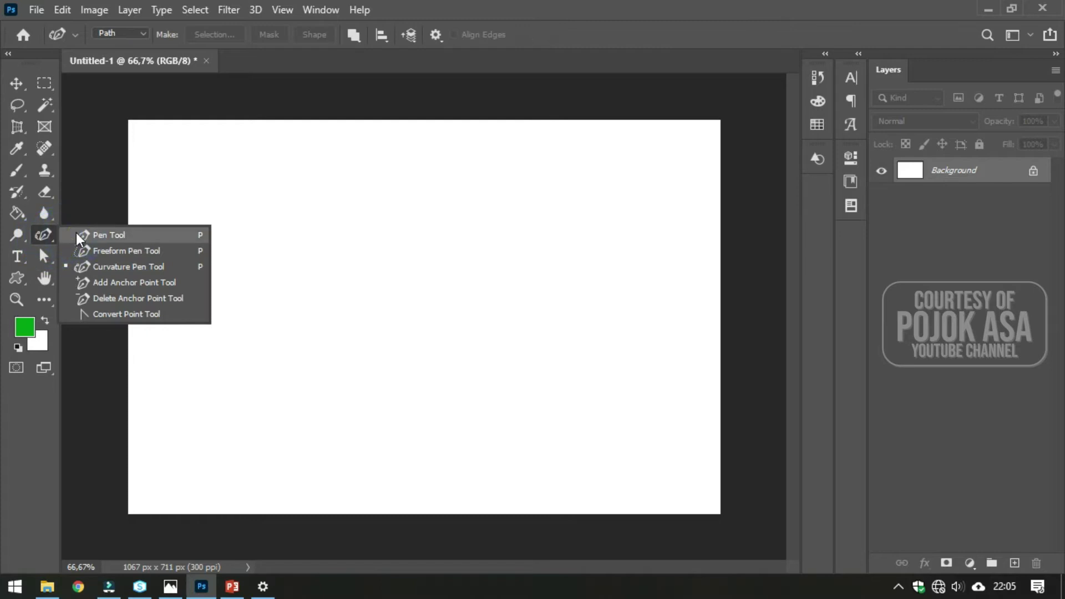
click(45, 239)
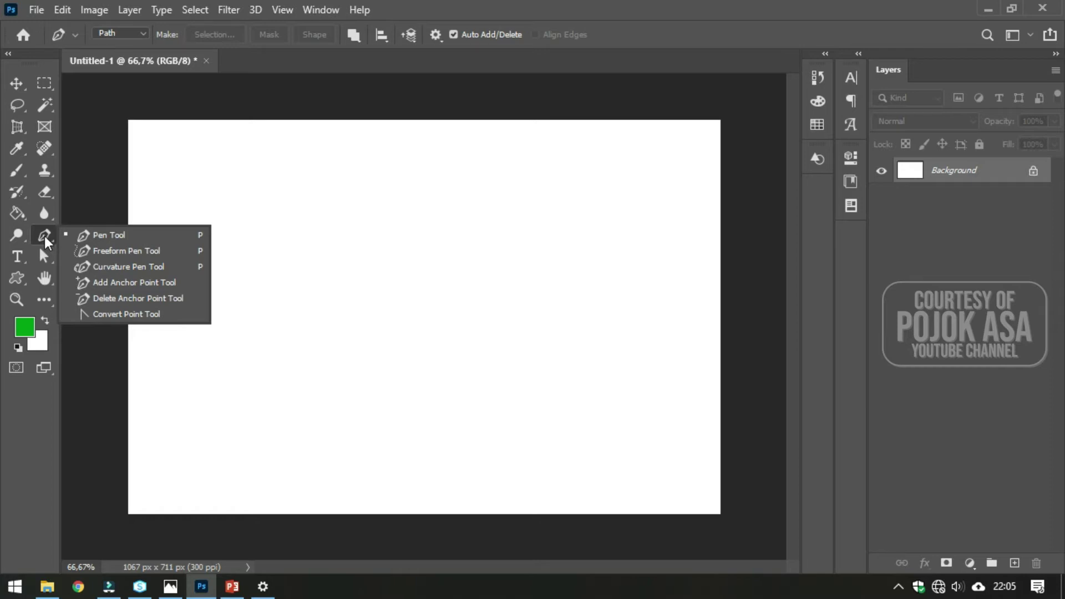
click(43, 236)
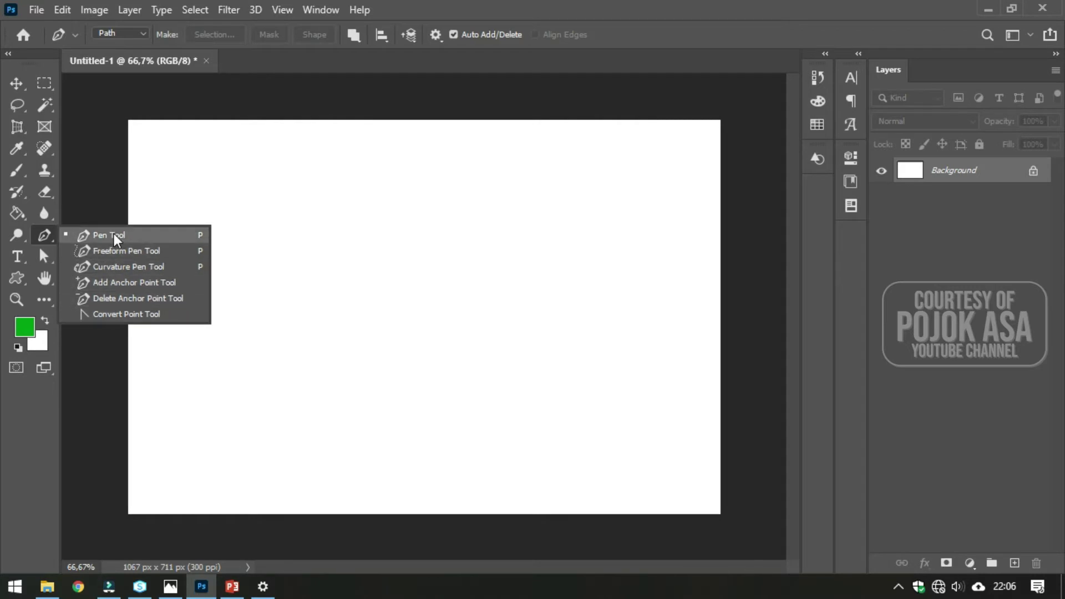
click(84, 240)
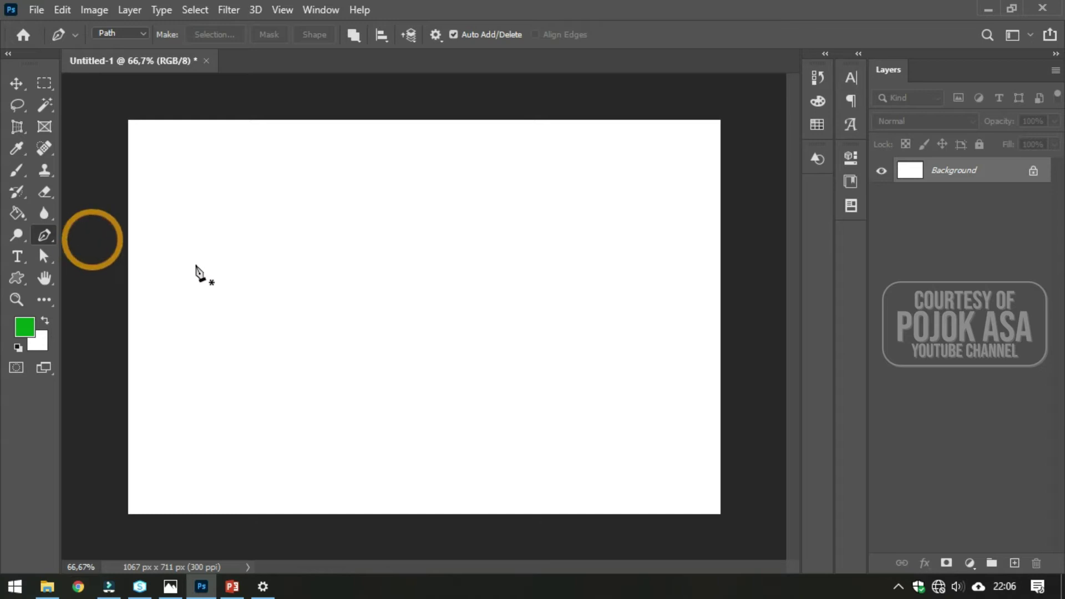
click(232, 587)
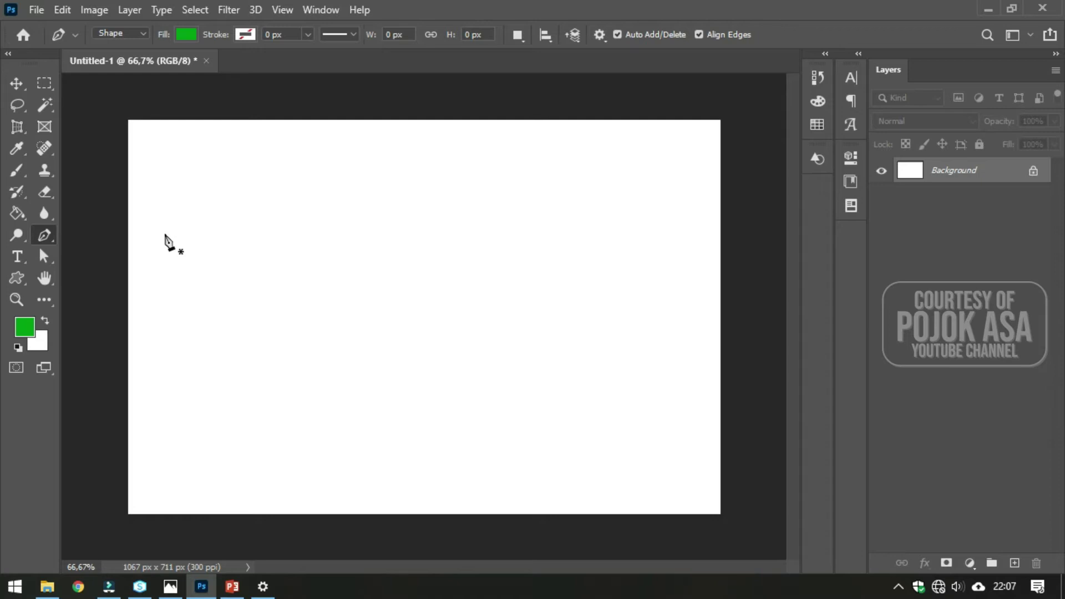
right_click(44, 235)
click(84, 237)
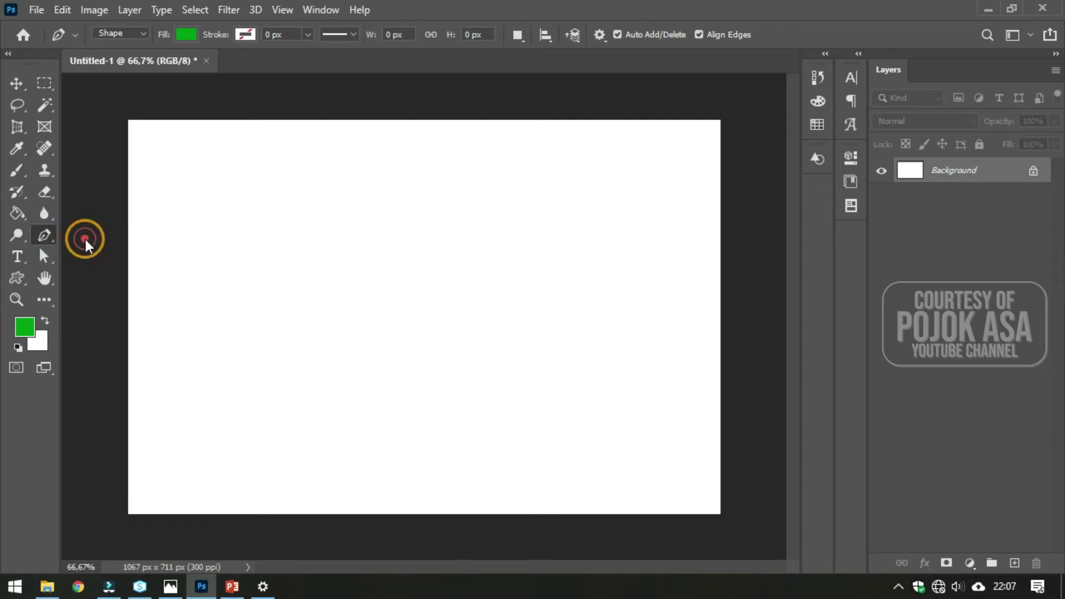
right_click(49, 235)
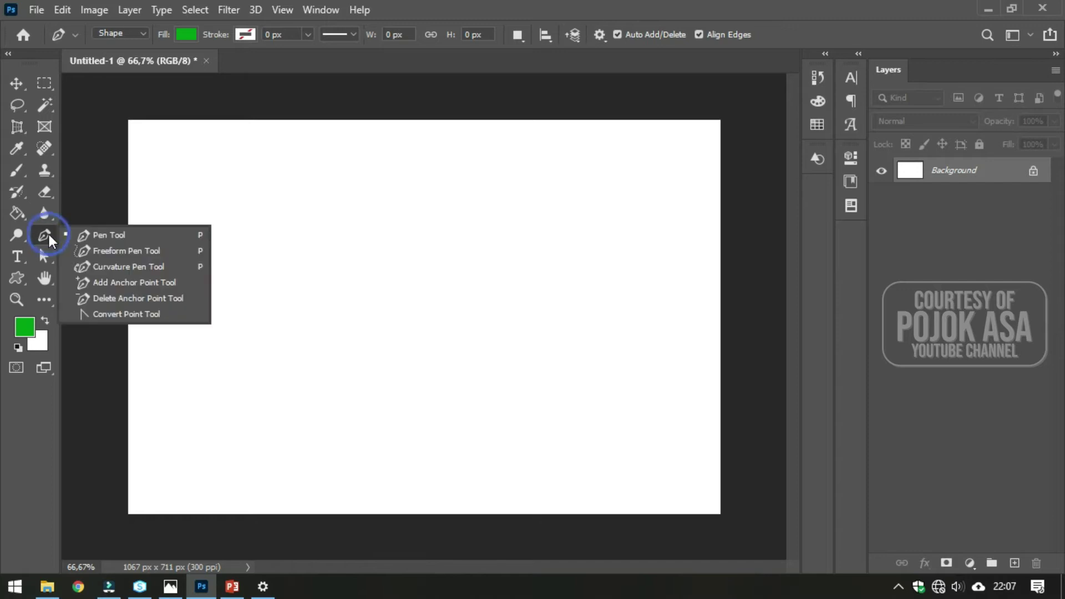
click(177, 235)
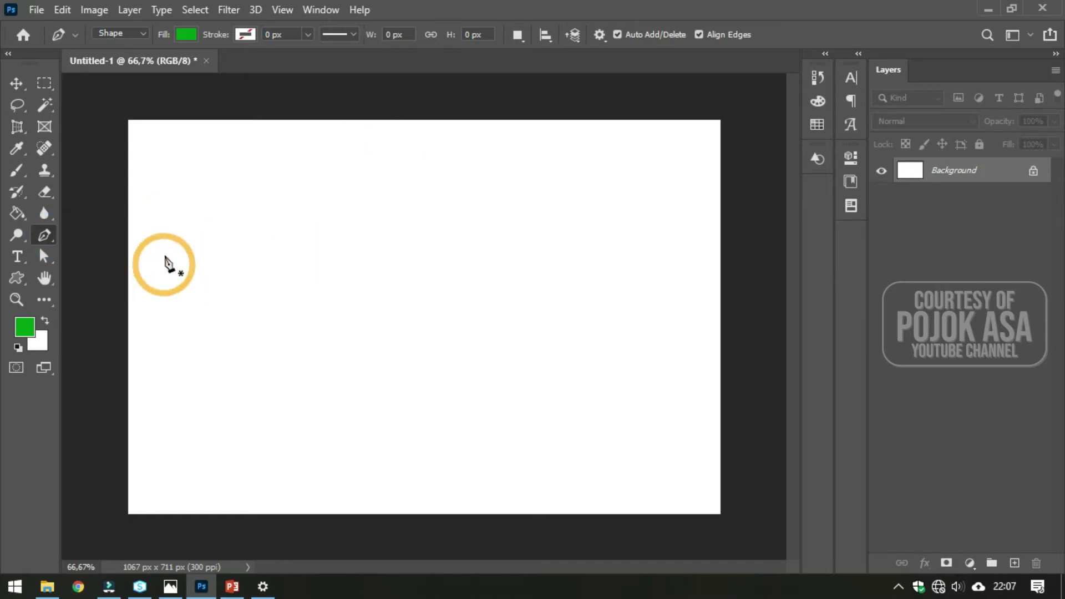
Place corner points across the top and down the right side of the canvas.
click(170, 212)
click(298, 186)
click(501, 198)
click(612, 209)
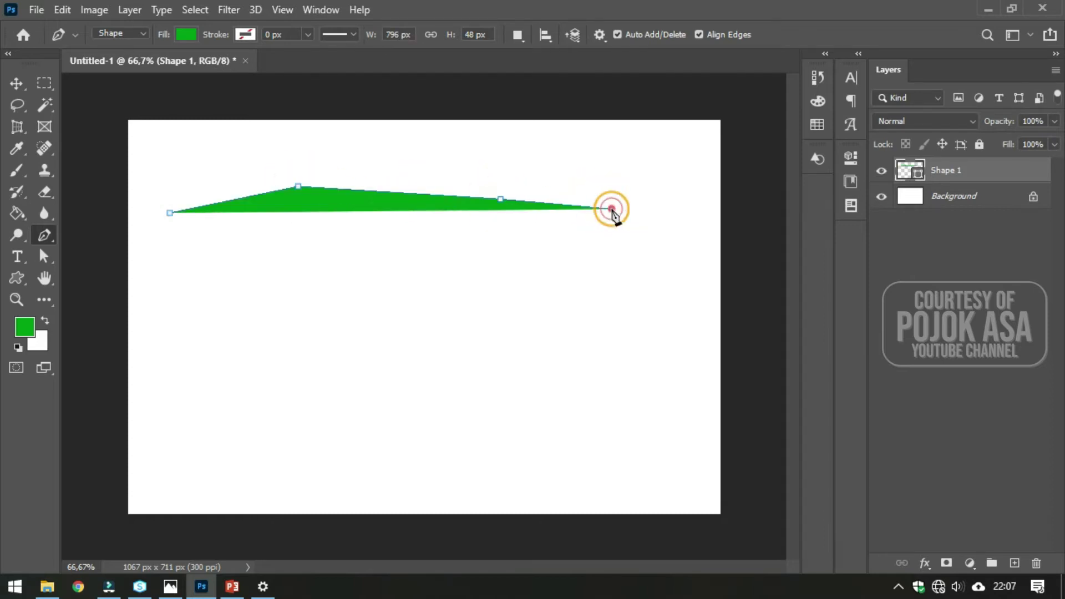
click(651, 269)
click(613, 361)
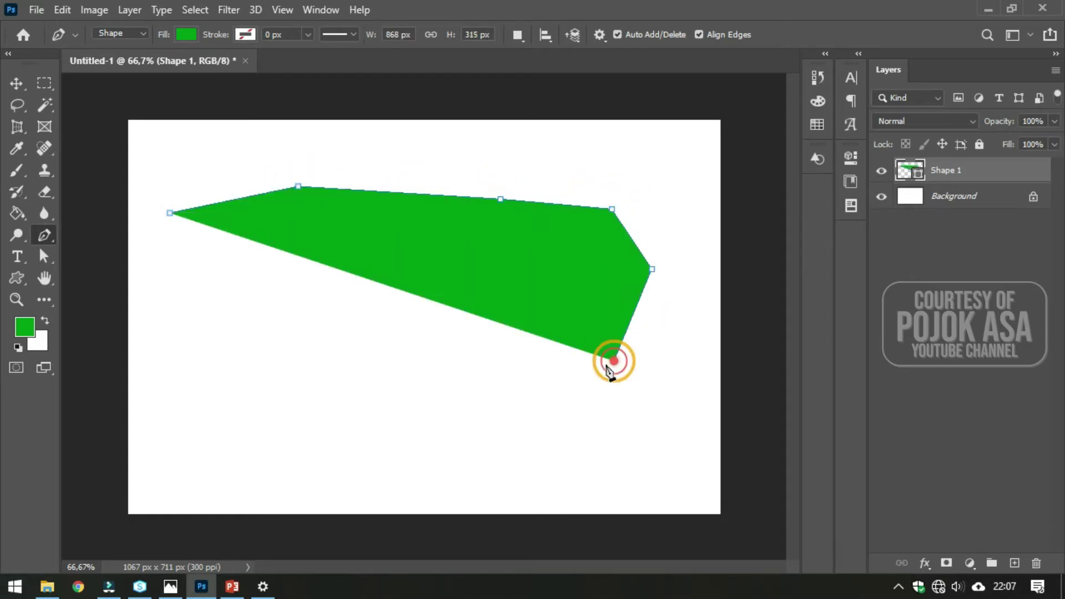
Continue the outline along the bottom and left edge, closing it at the first point.
click(486, 394)
click(358, 405)
click(247, 388)
click(191, 345)
click(164, 307)
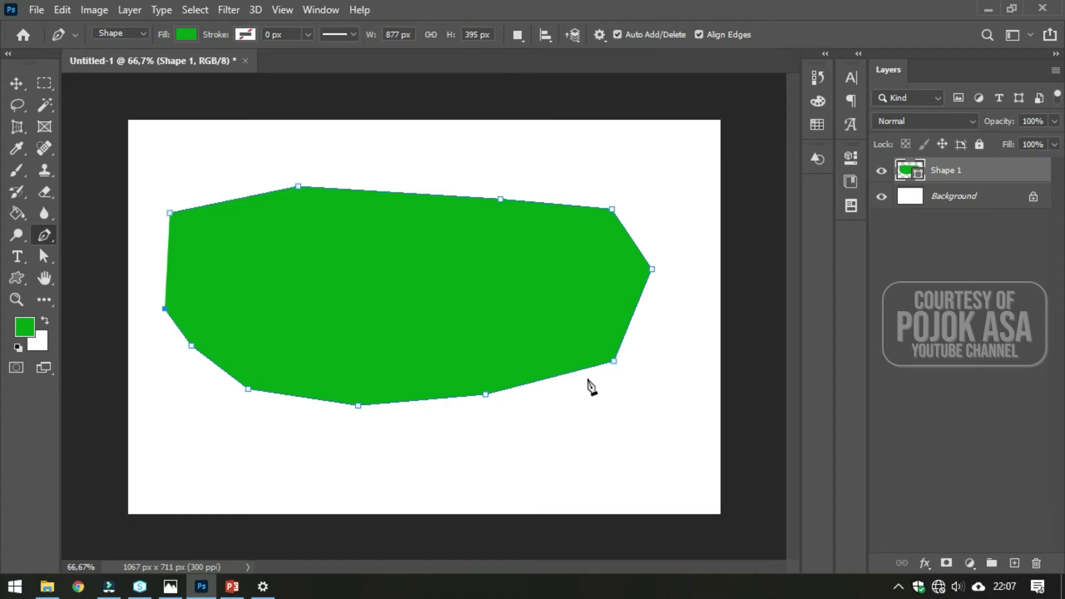
click(155, 254)
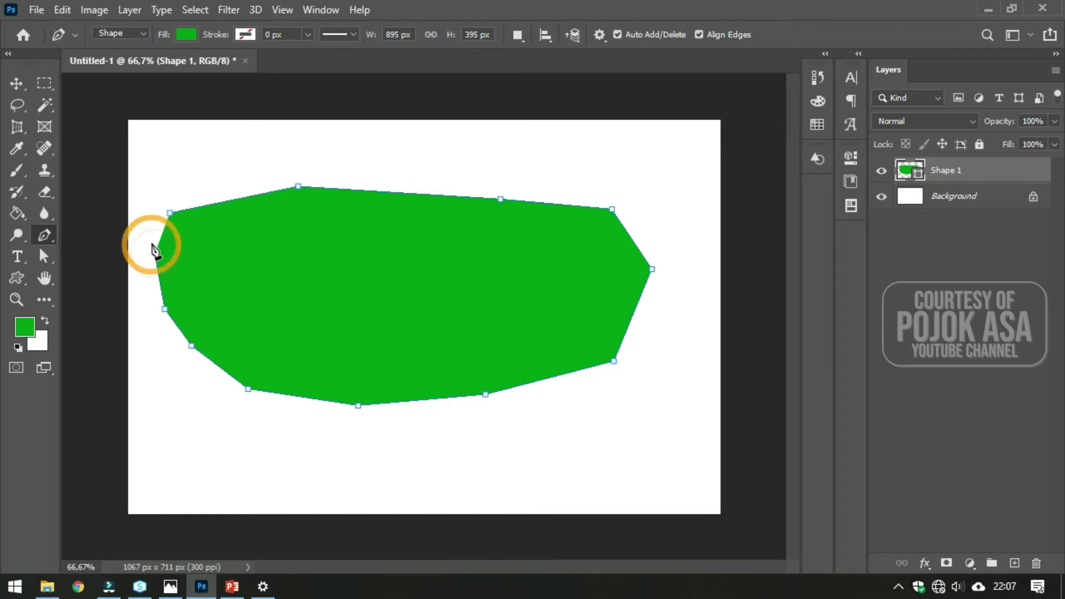
click(170, 213)
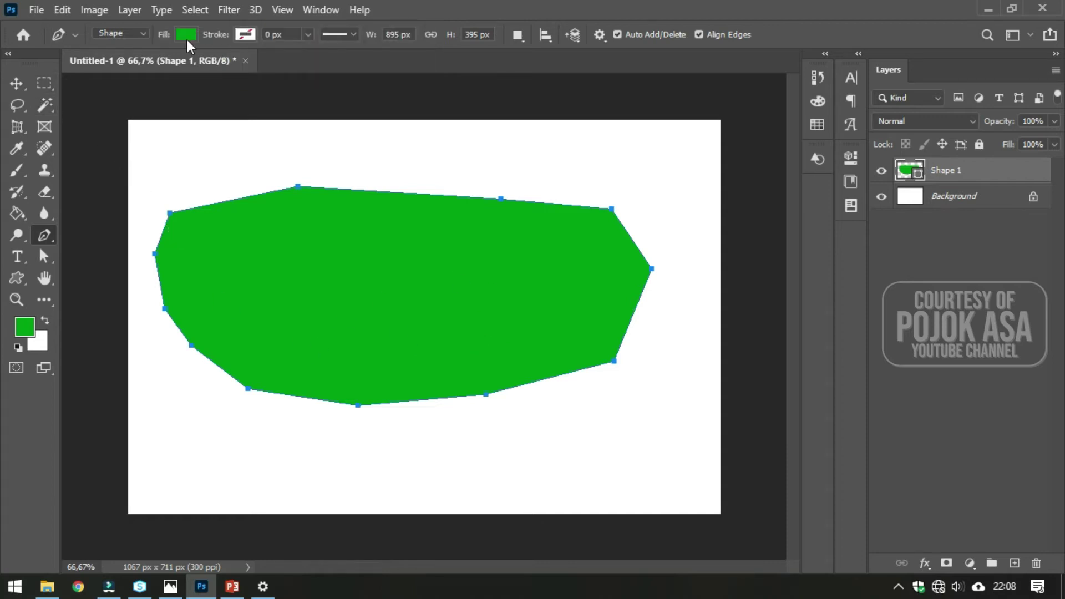
Set the polygon's fill swatch to yellow, after briefly trying red.
click(187, 35)
click(216, 123)
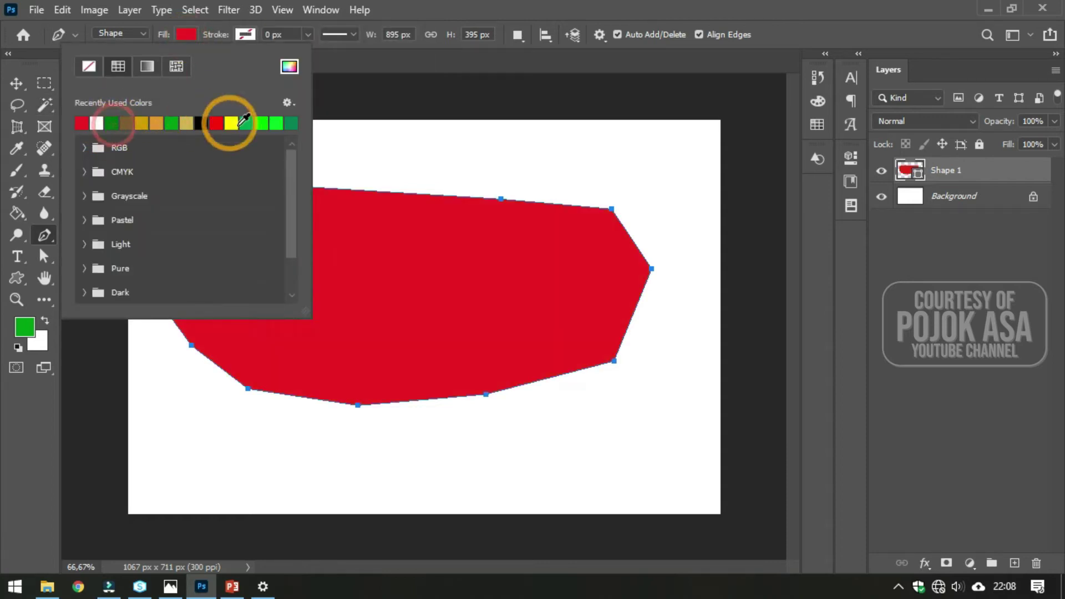
click(232, 123)
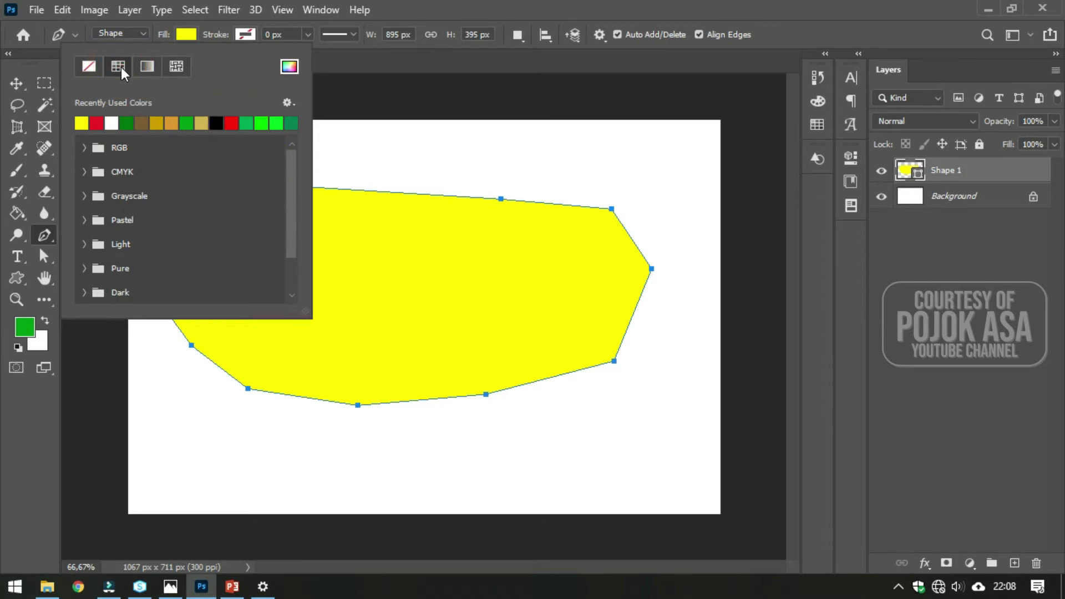
click(411, 6)
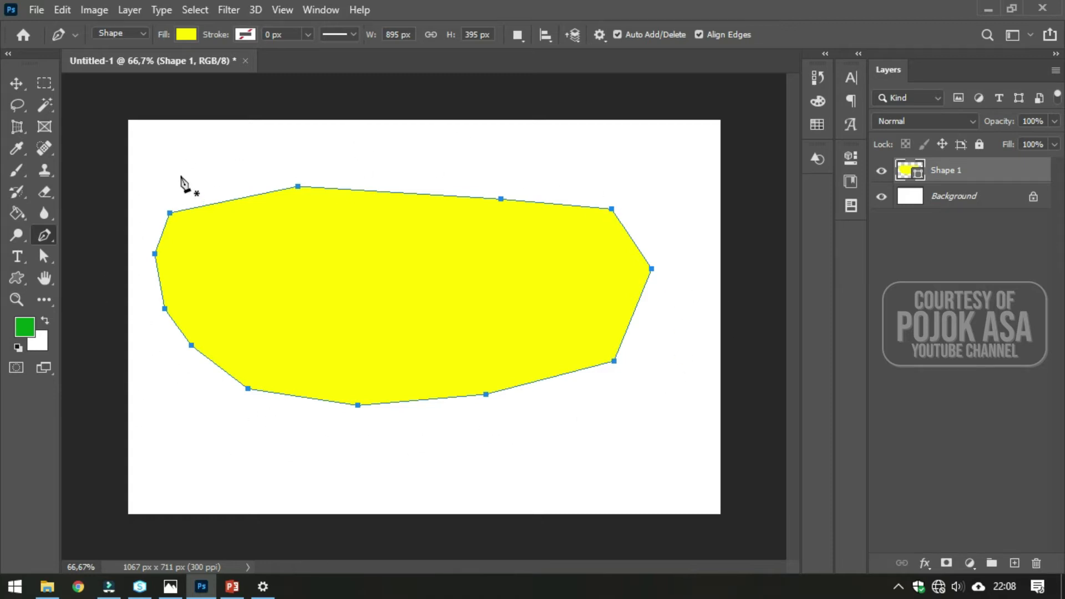
Undo a stray anchor, nudge the yellow polygon up, then delete the Shape 1 layer.
click(616, 215)
key(ctrl+z)
click(16, 83)
drag(393, 296, 391, 259)
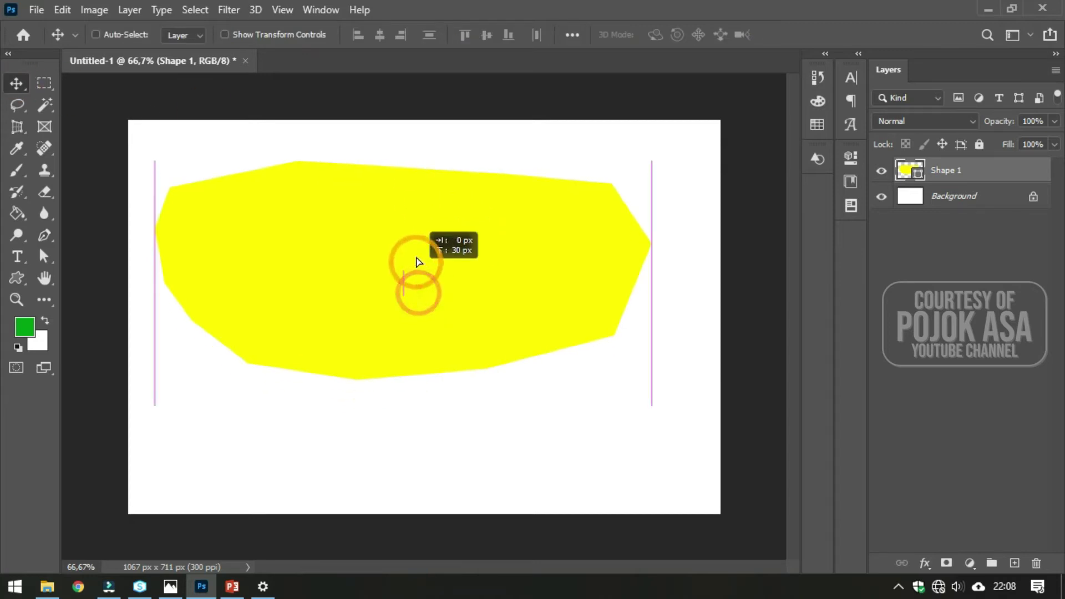
click(684, 217)
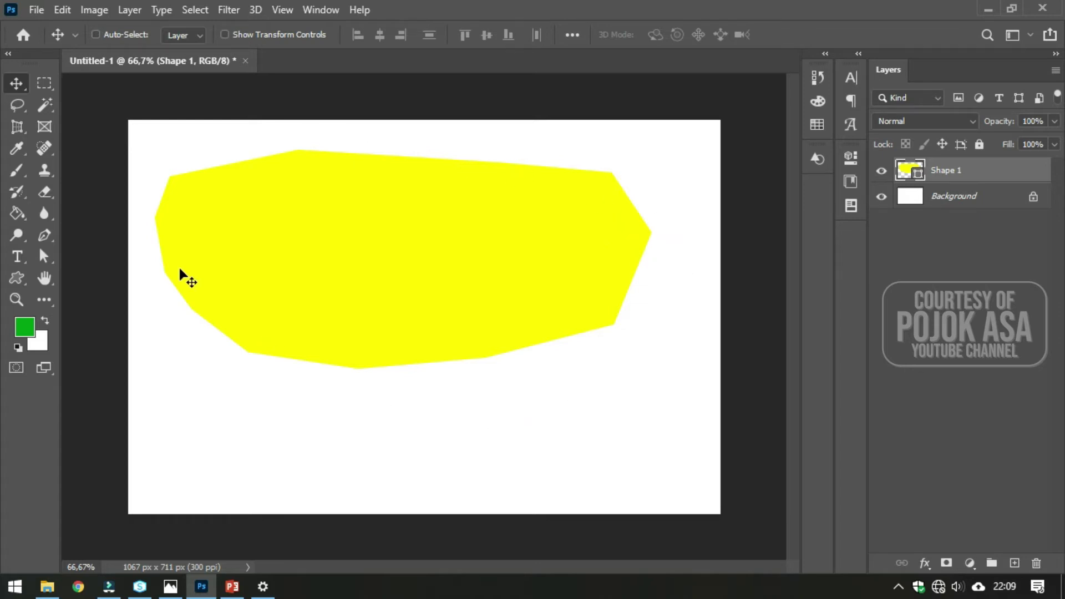
right_click(940, 168)
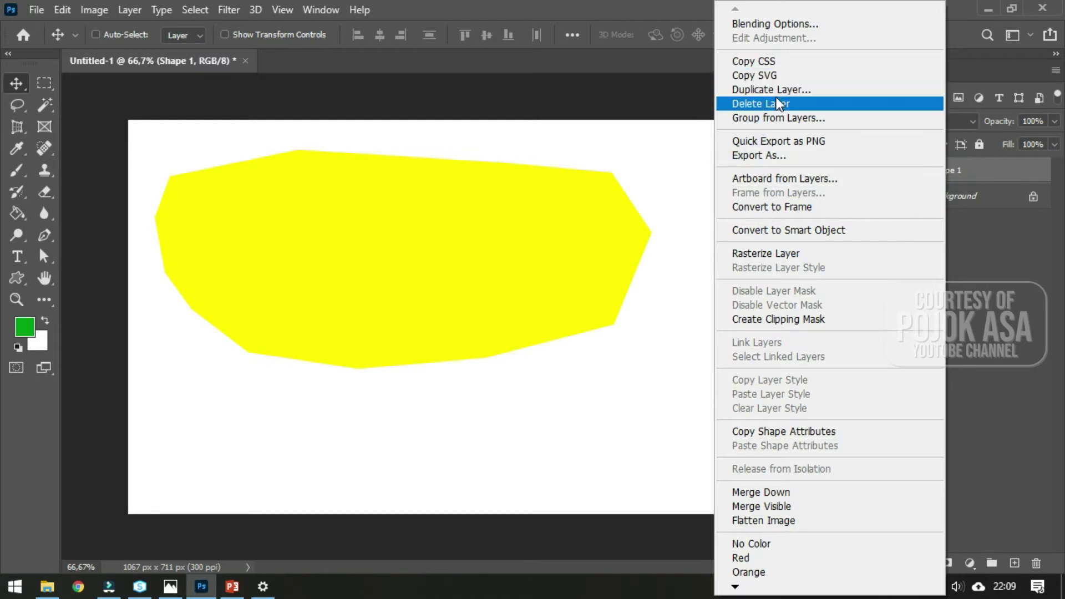
click(776, 103)
With the standard Pen, draw a green shape with a curved wave top and straight-cornered bottom.
click(45, 238)
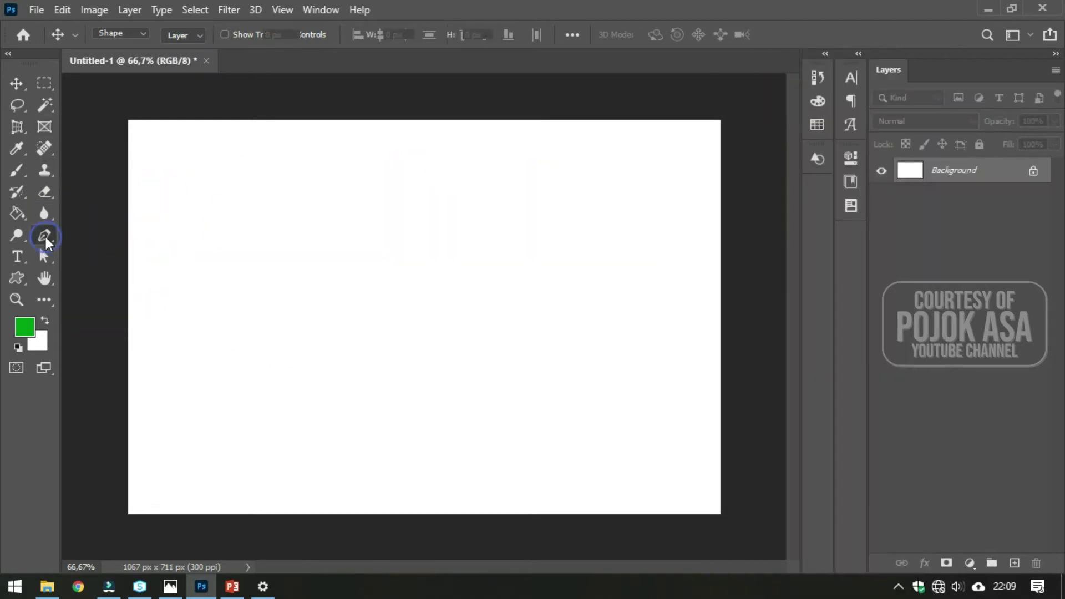
click(91, 235)
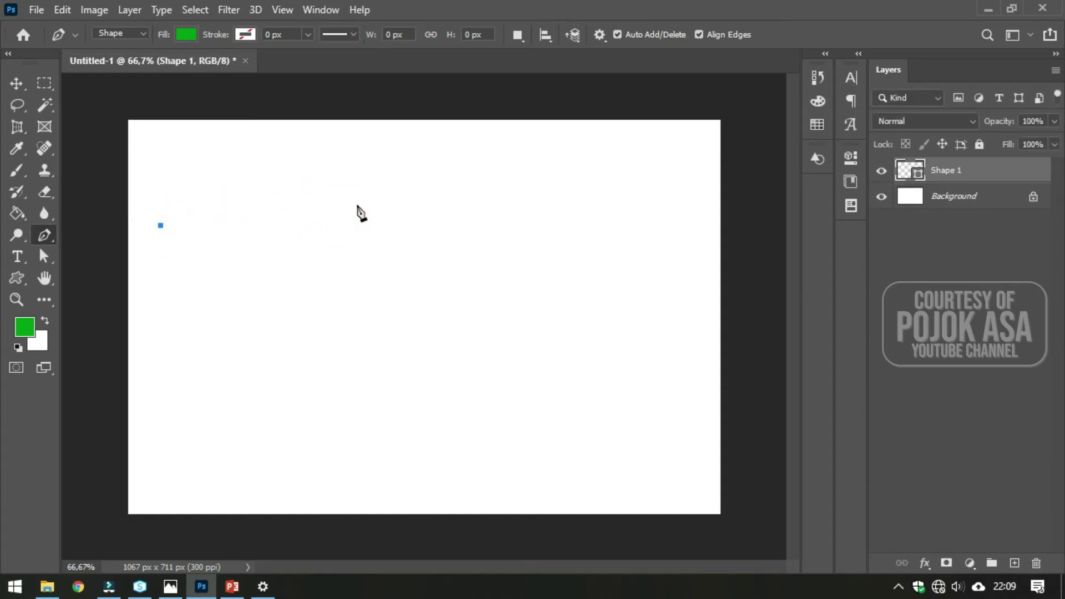
drag(362, 200, 445, 239)
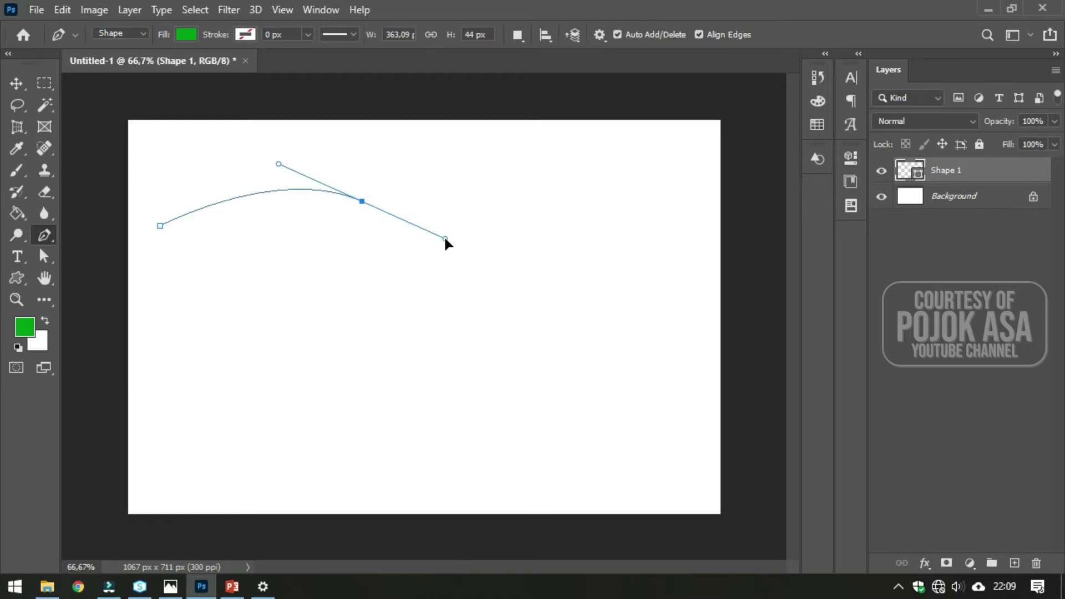
drag(546, 244, 612, 236)
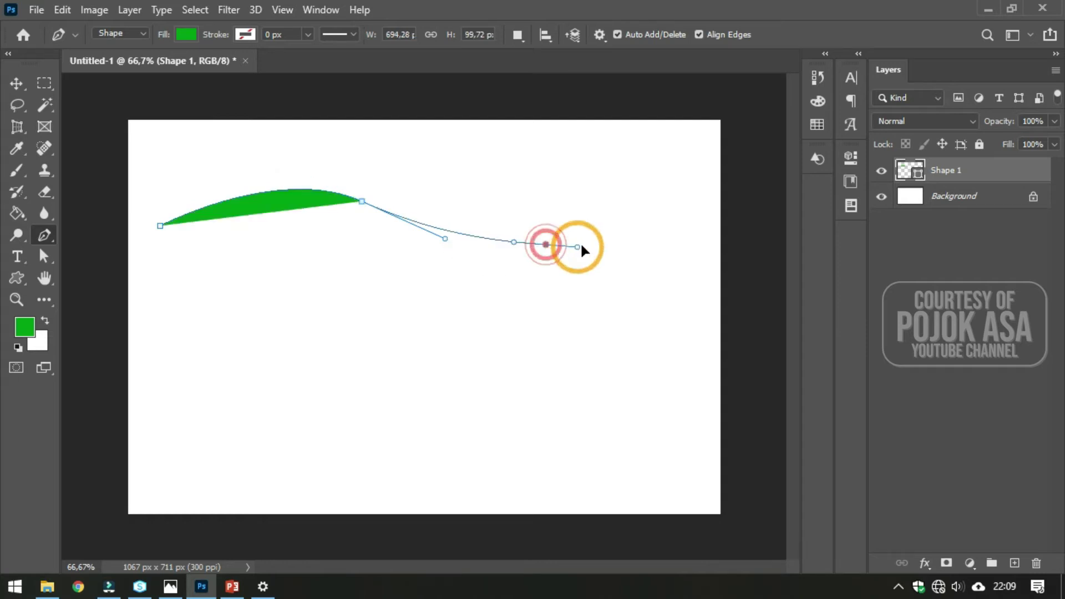
click(693, 200)
click(703, 348)
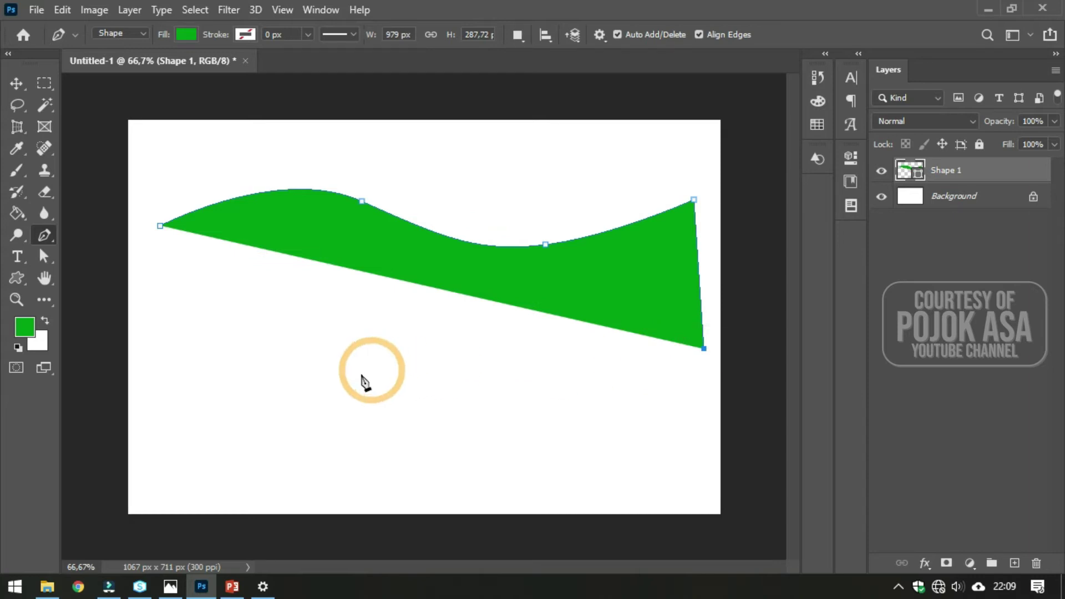
click(157, 345)
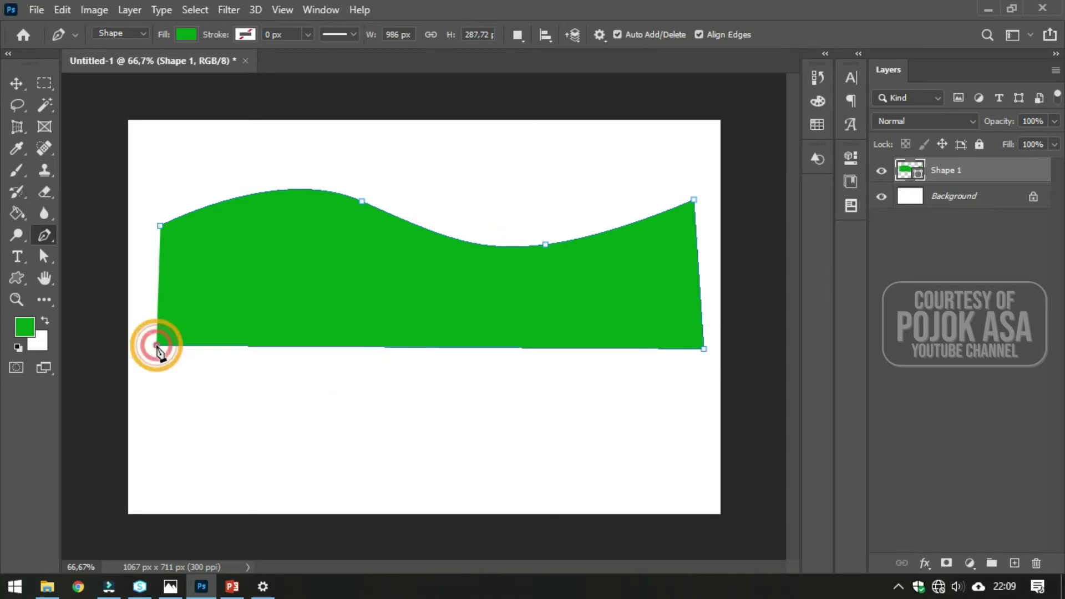
click(160, 227)
Move the green wave to the canvas bottom and scale it to about 118% across the width.
click(16, 83)
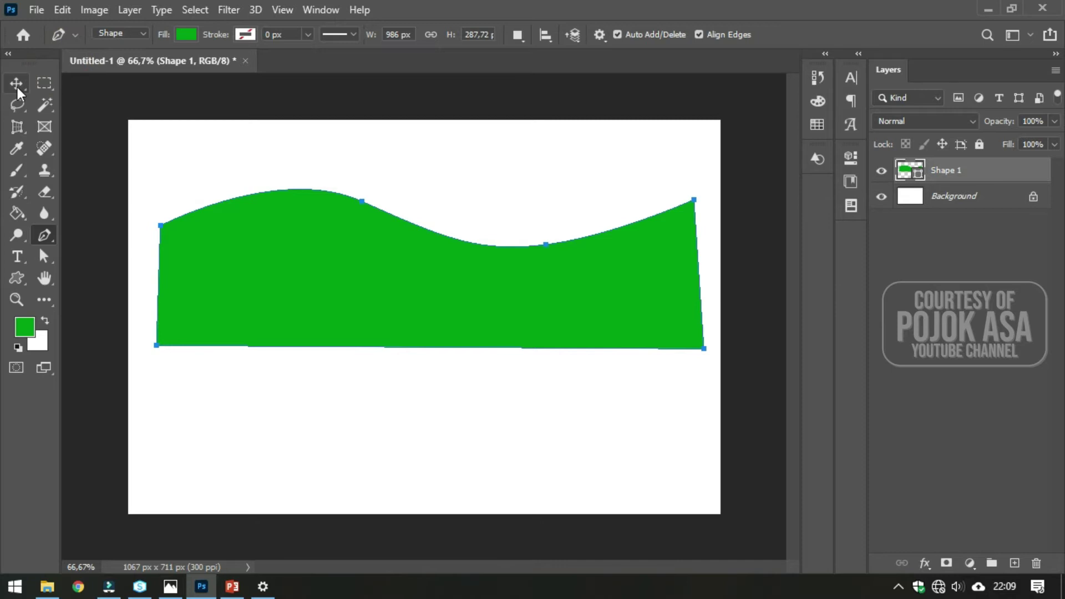
drag(308, 292, 264, 486)
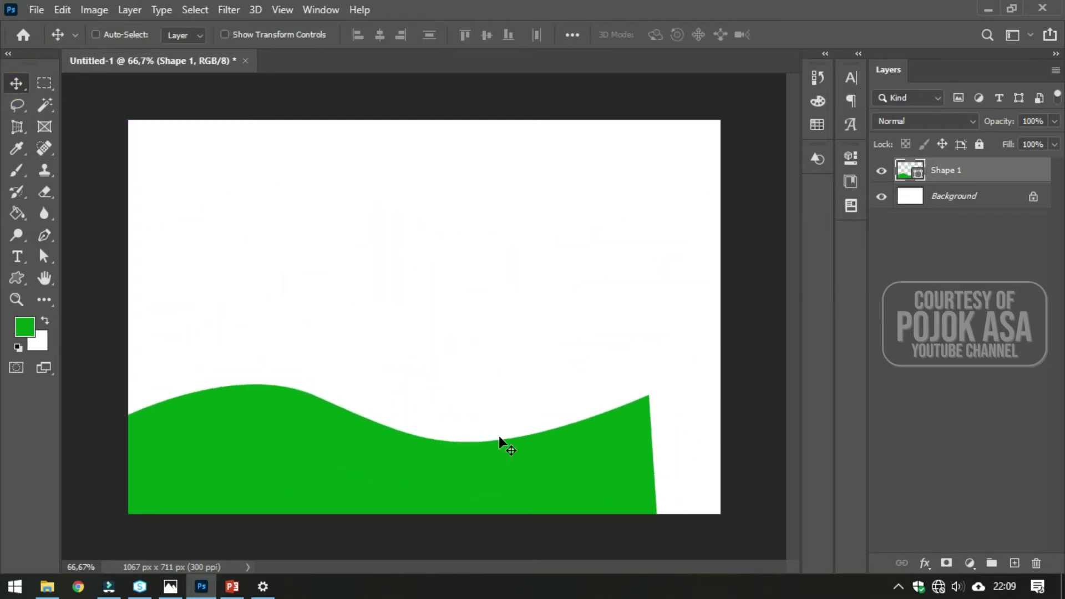
key(ctrl+t)
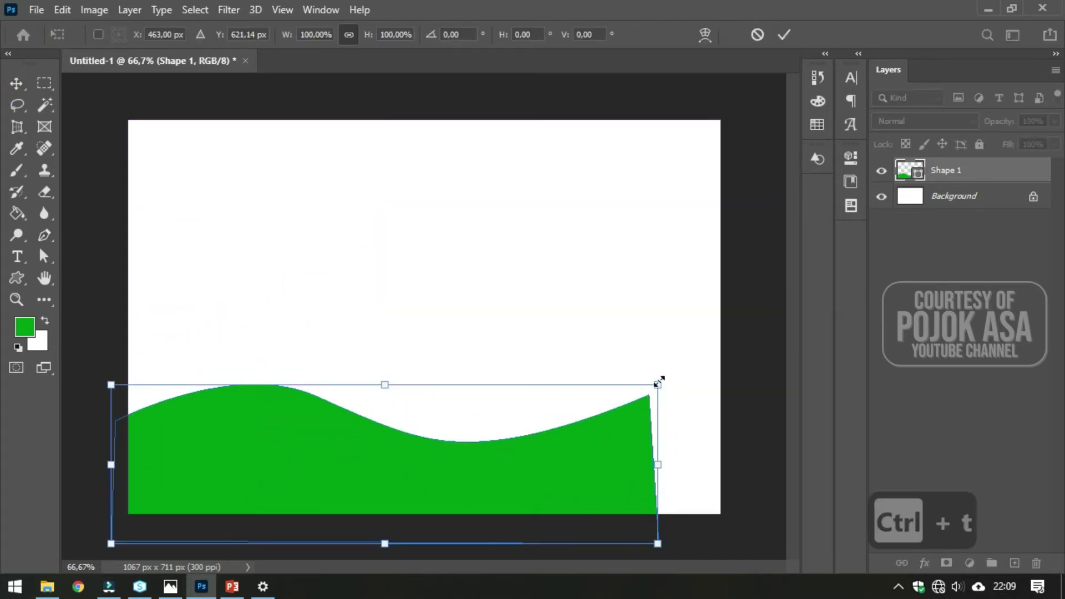
drag(658, 382, 756, 352)
drag(550, 481, 550, 532)
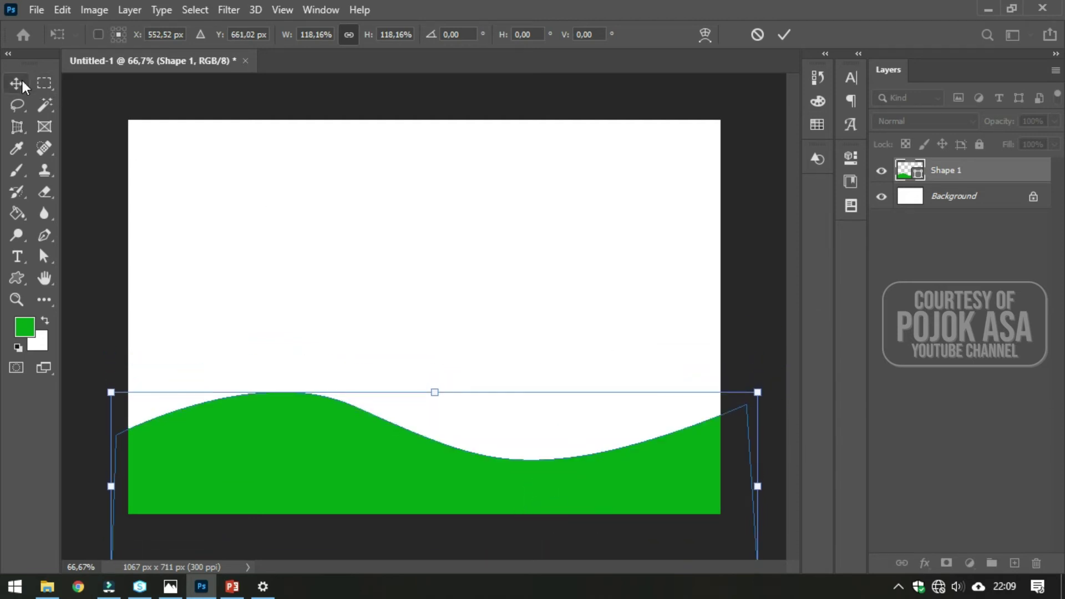
click(156, 122)
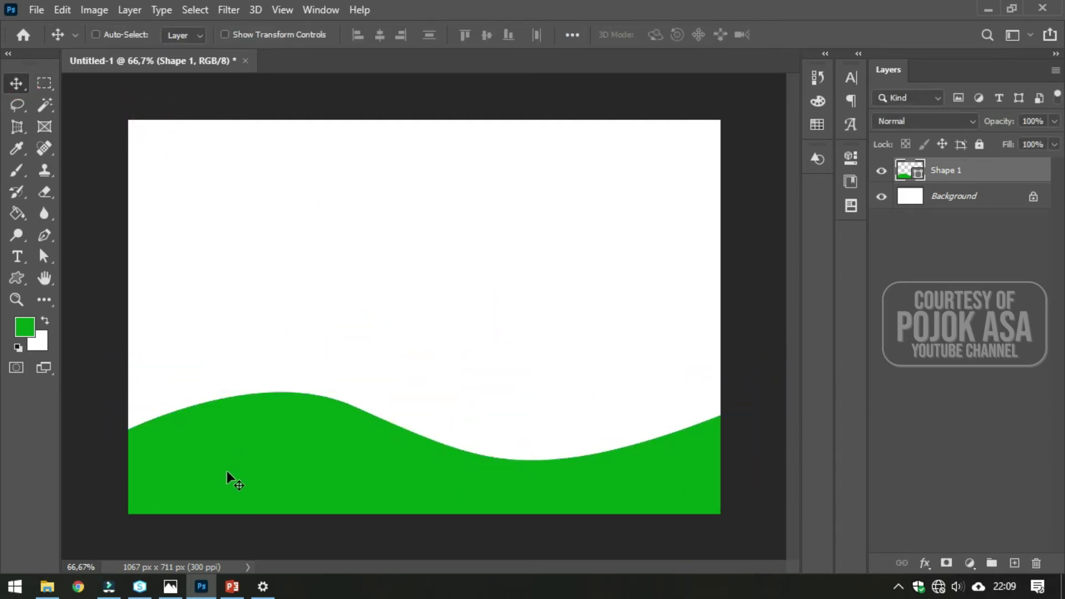
click(178, 238)
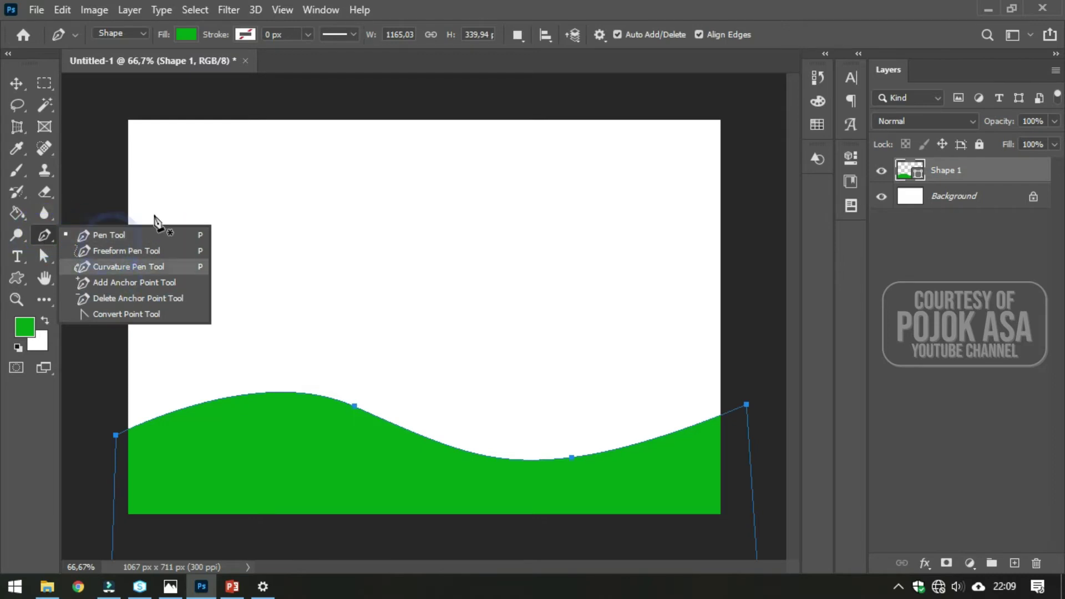
click(294, 60)
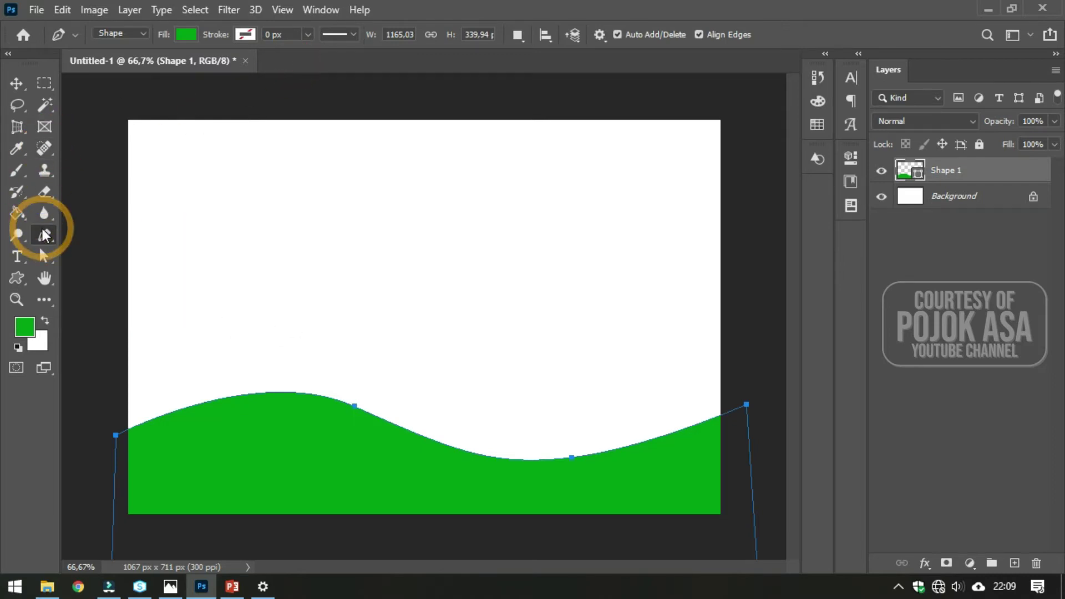
right_click(48, 236)
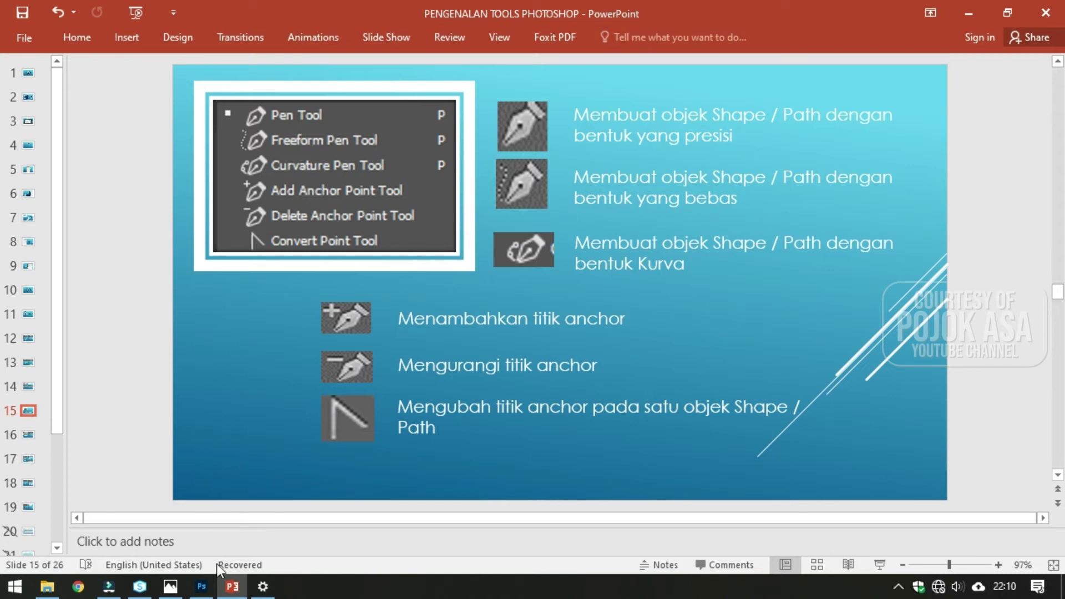
click(201, 586)
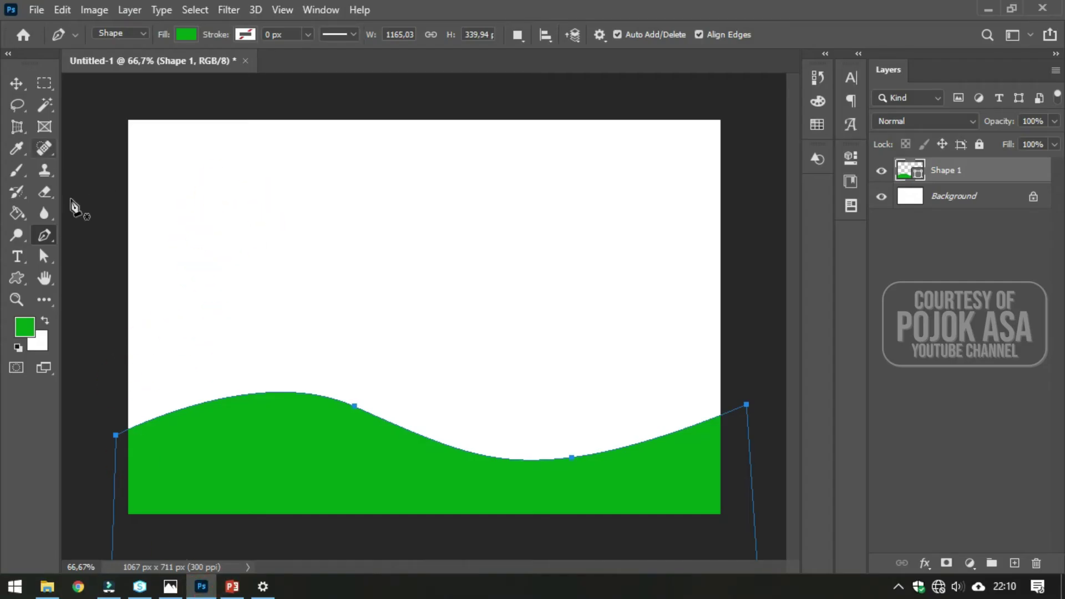
right_click(44, 235)
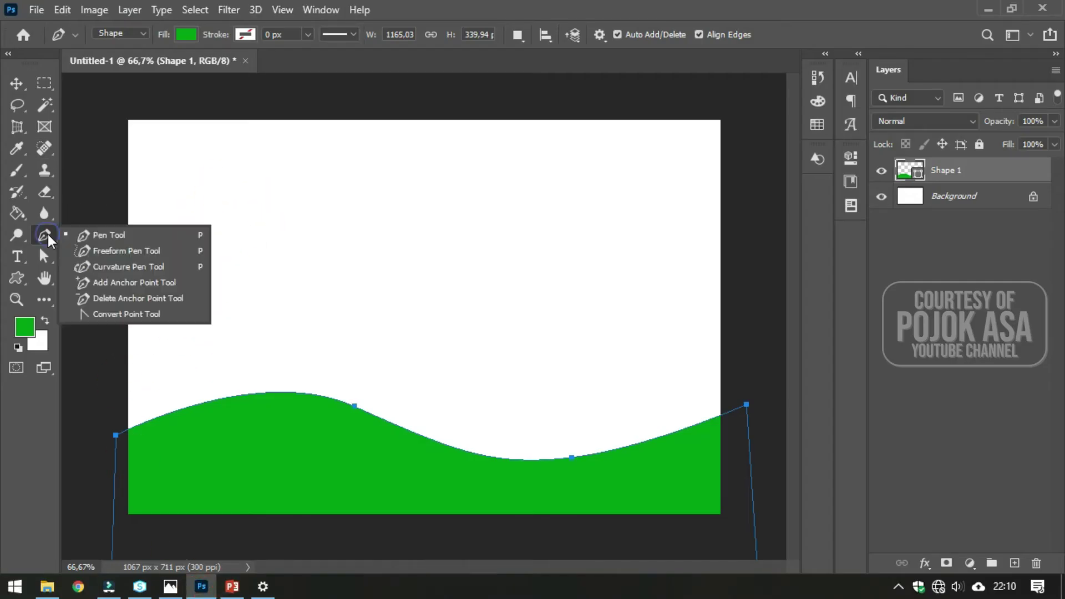
click(107, 252)
mouse_move(160, 211)
mouse_down()
mouse_move(417, 173)
mouse_move(703, 239)
mouse_move(670, 305)
mouse_move(383, 349)
mouse_move(243, 343)
mouse_move(174, 302)
mouse_move(145, 268)
mouse_move(158, 210)
mouse_up()
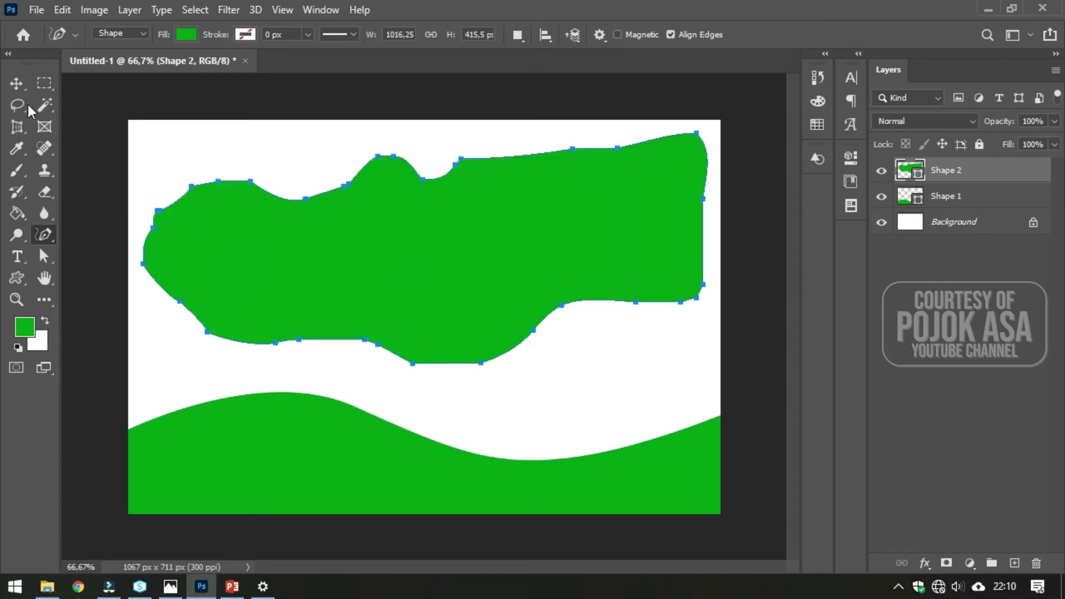
click(16, 84)
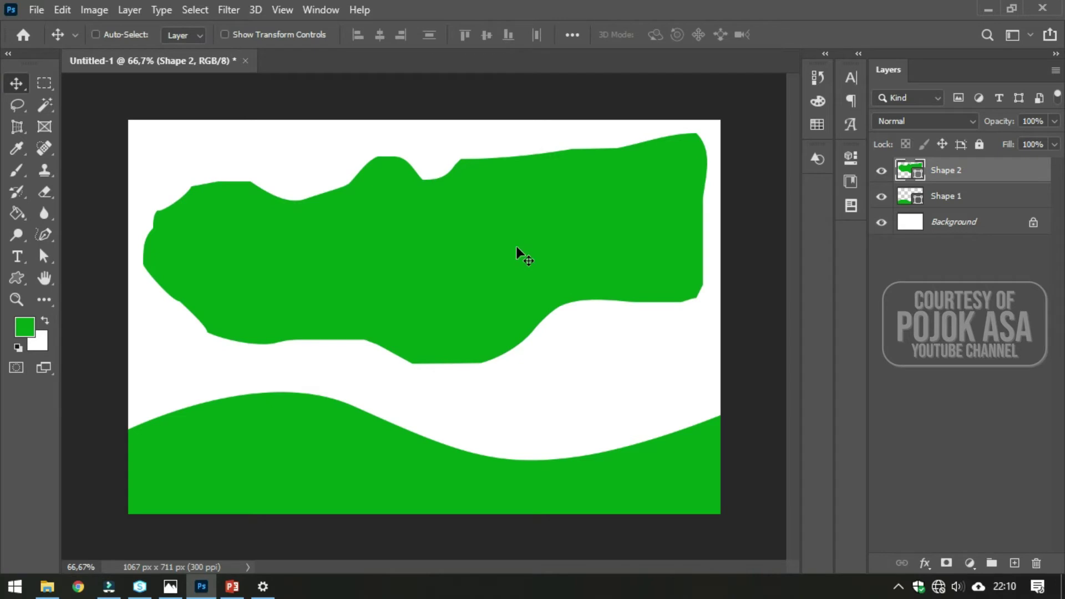
right_click(946, 176)
click(767, 105)
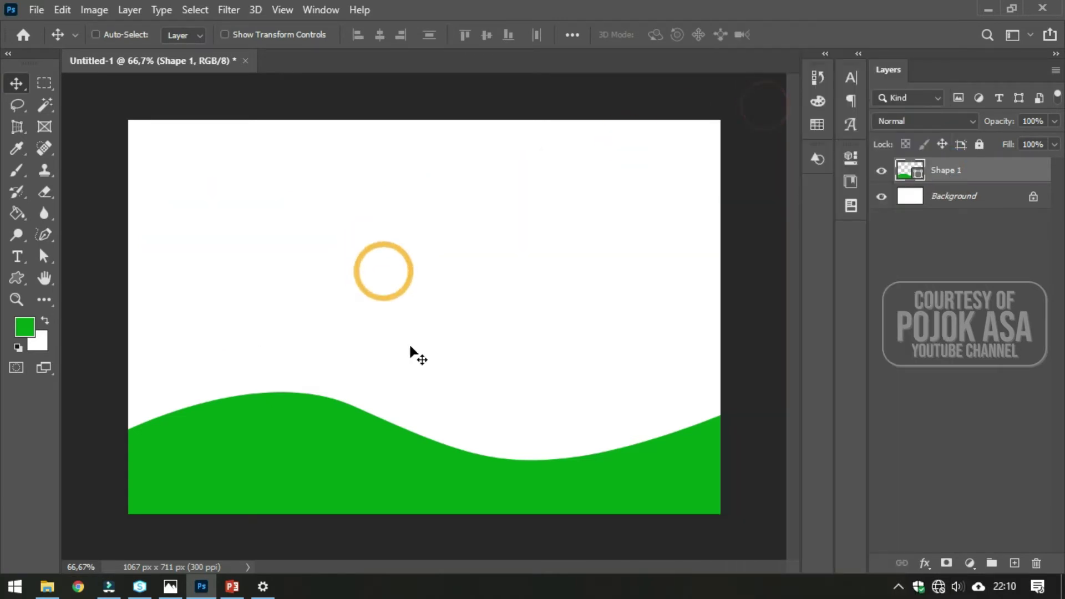
Open the pen variants and review the pen-tools slide before returning to Photoshop.
click(46, 234)
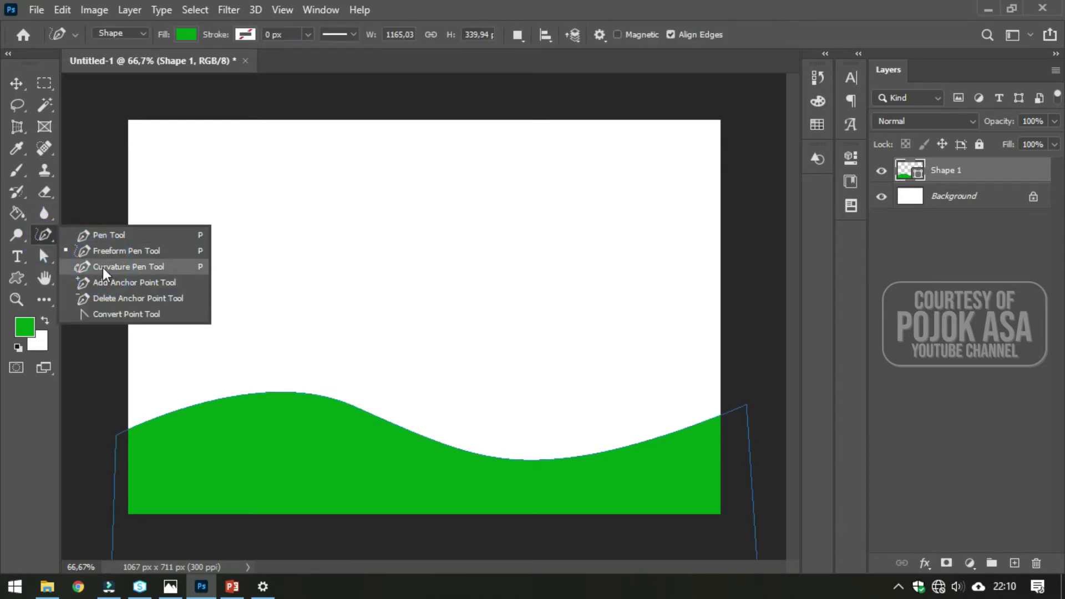
click(232, 586)
click(414, 271)
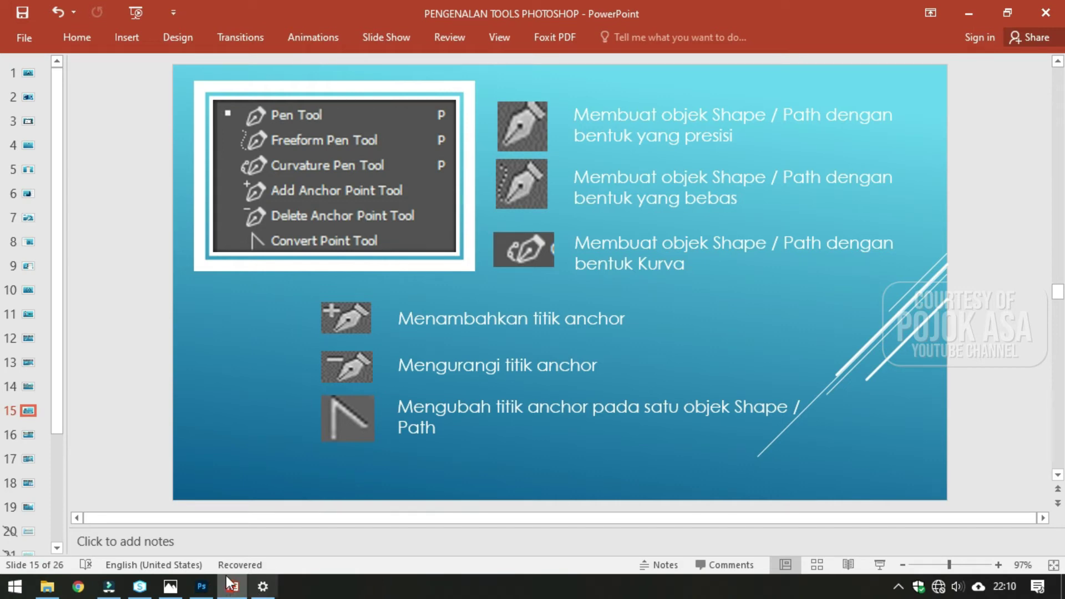
click(202, 587)
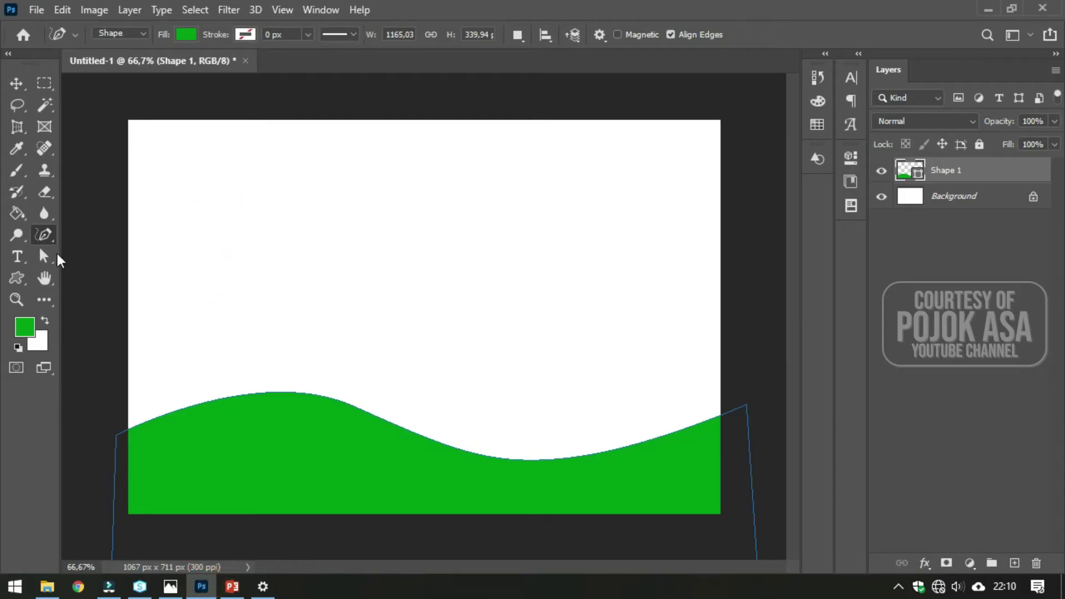
Choose the Curvature Pen and place curve points across the top of the upper canvas.
right_click(43, 234)
click(113, 271)
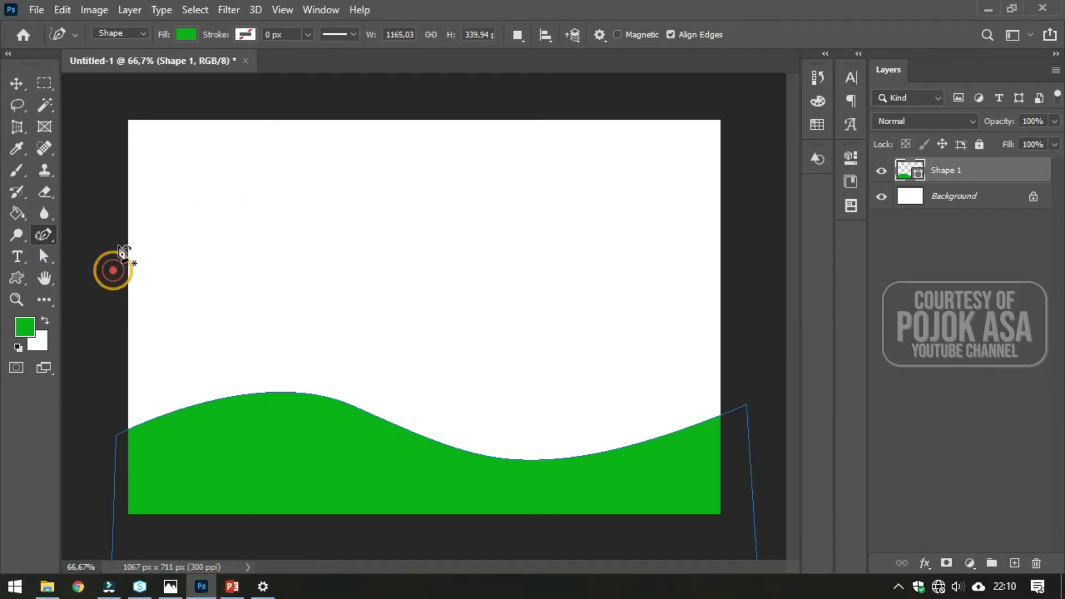
click(150, 221)
drag(385, 194, 338, 181)
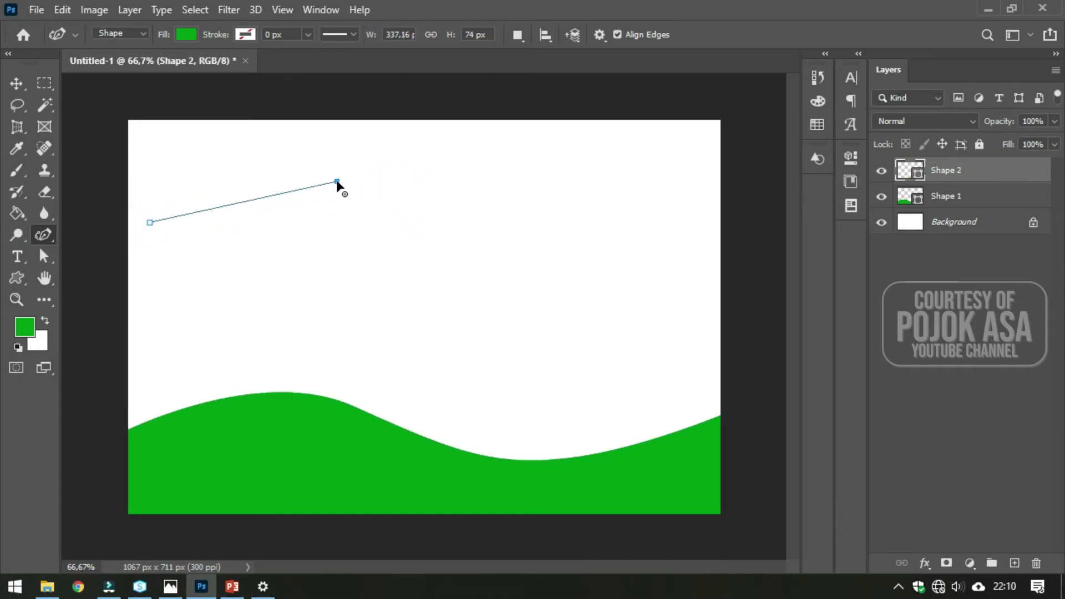
click(431, 199)
drag(431, 200, 539, 231)
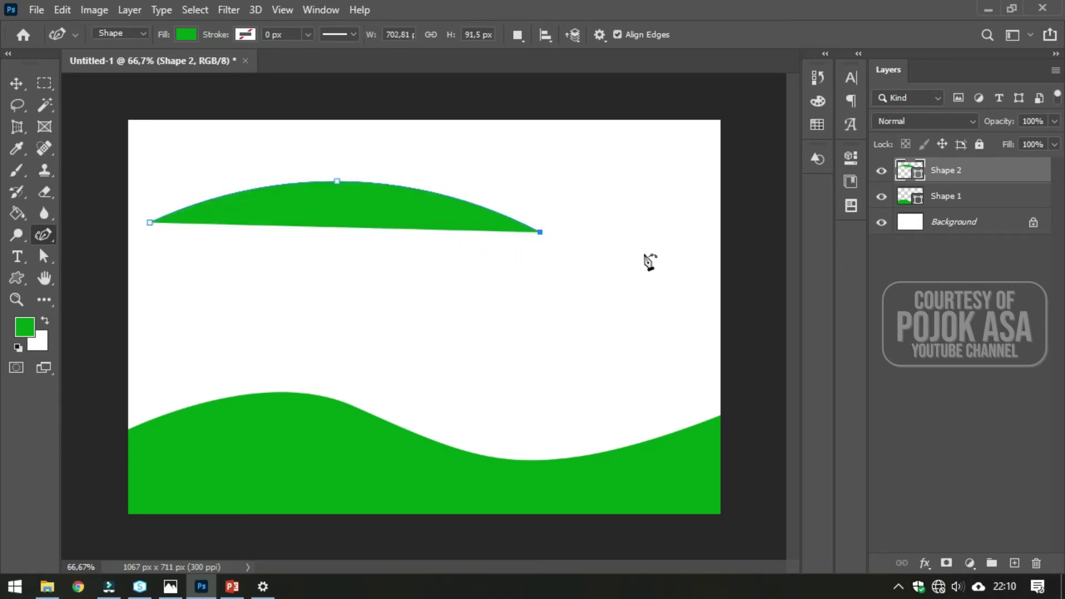
click(697, 230)
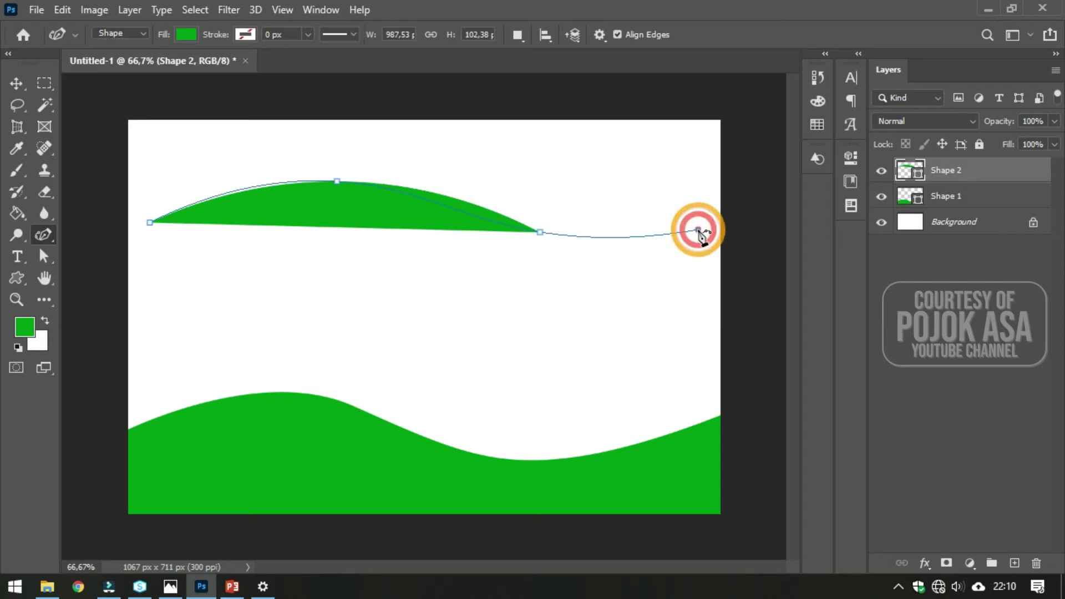
Add points down the right side and along the bottom, closing the rounded green blob.
click(709, 319)
click(658, 371)
click(356, 366)
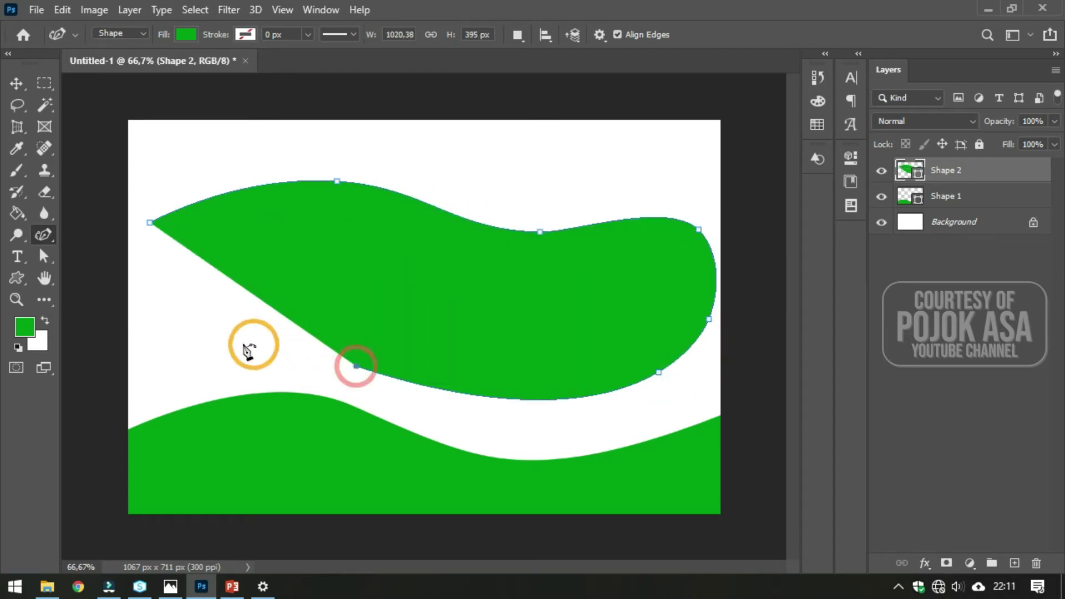
click(228, 341)
click(142, 288)
drag(143, 288, 148, 237)
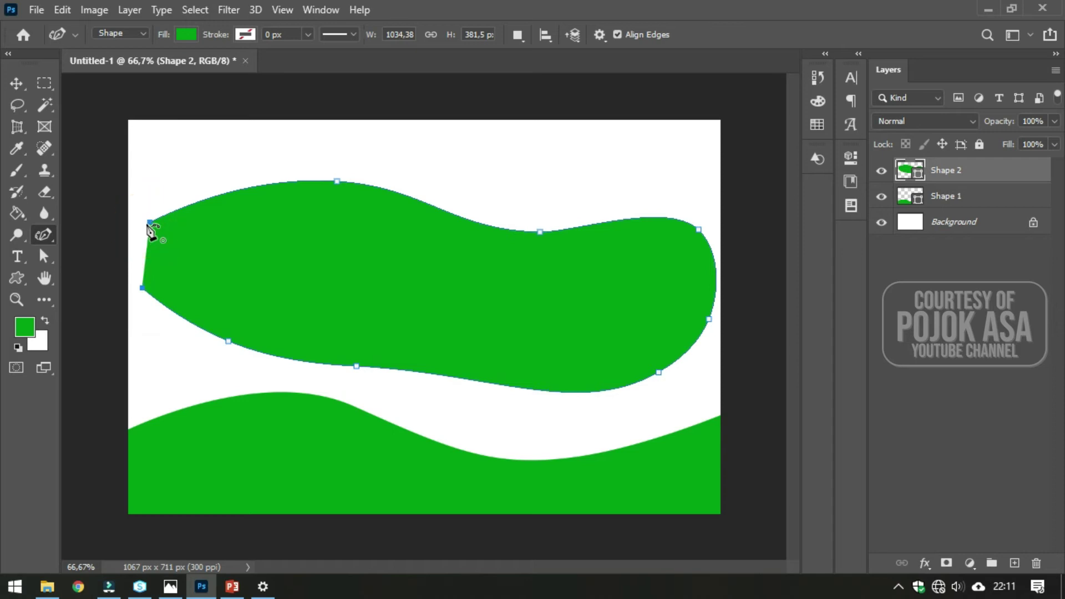
click(150, 222)
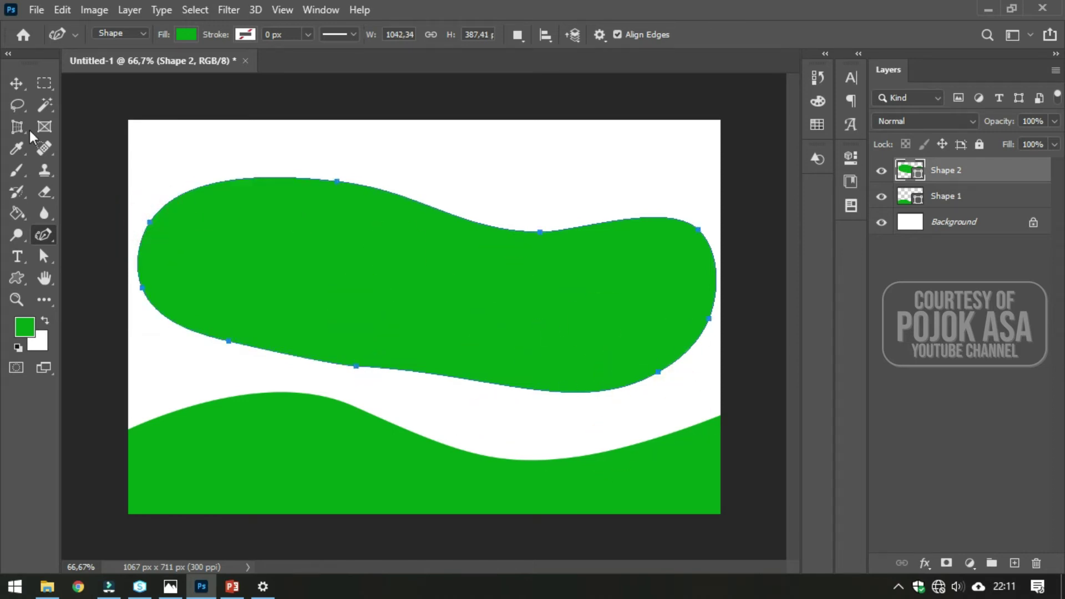
click(16, 84)
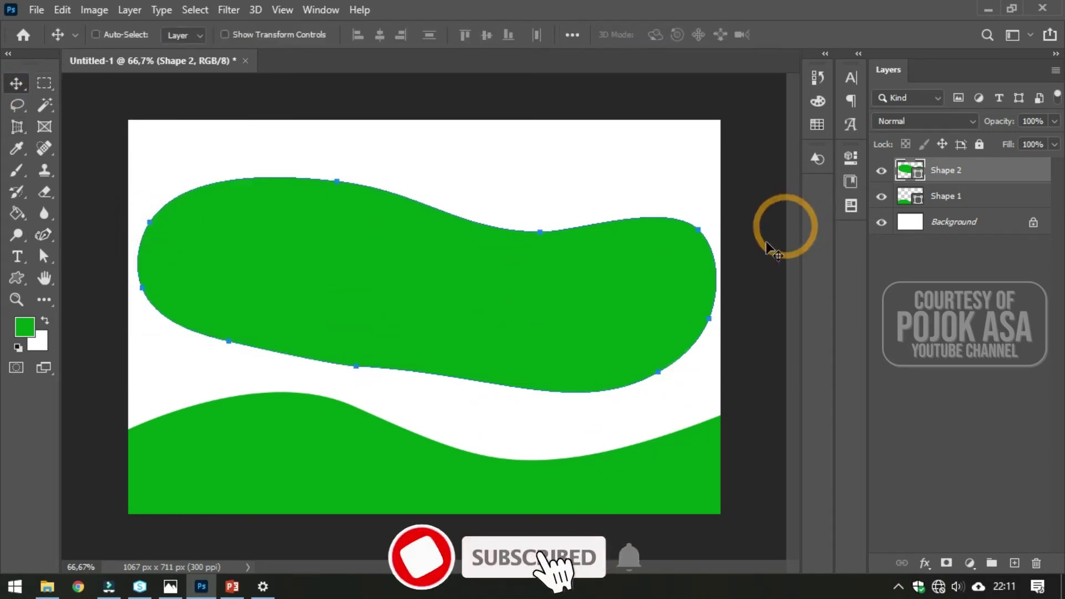
Delete the Shape 2 blob layer, leaving only the green wave.
right_click(975, 171)
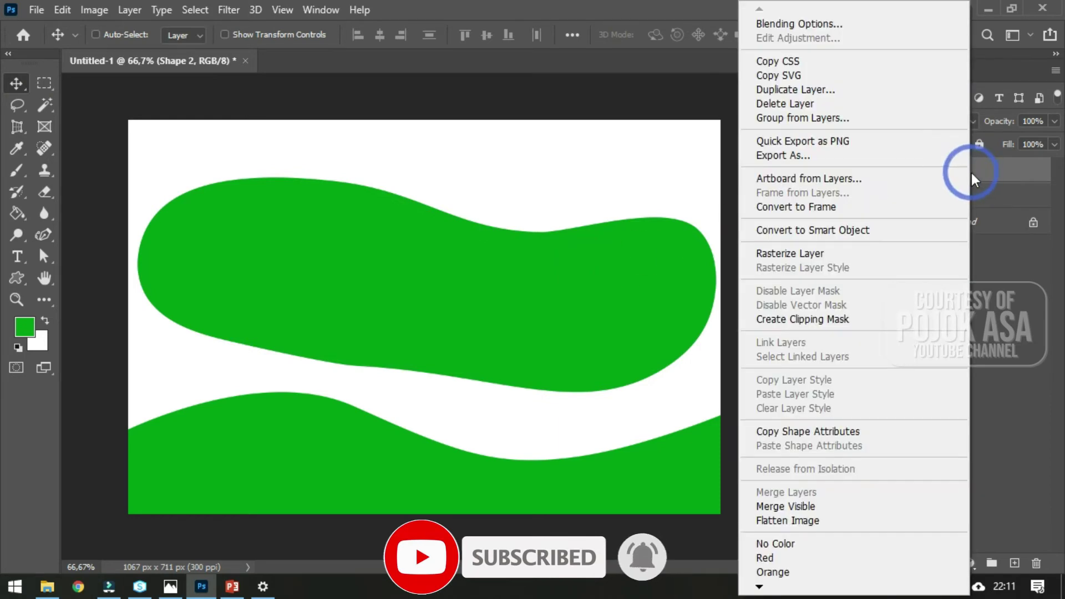
click(1005, 295)
click(937, 172)
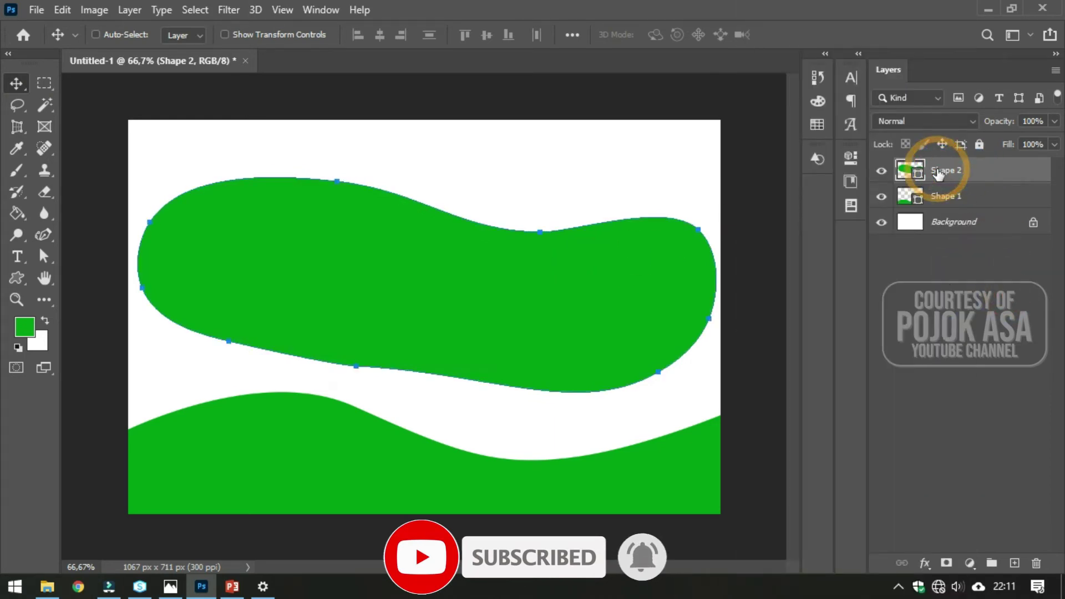
key(Delete)
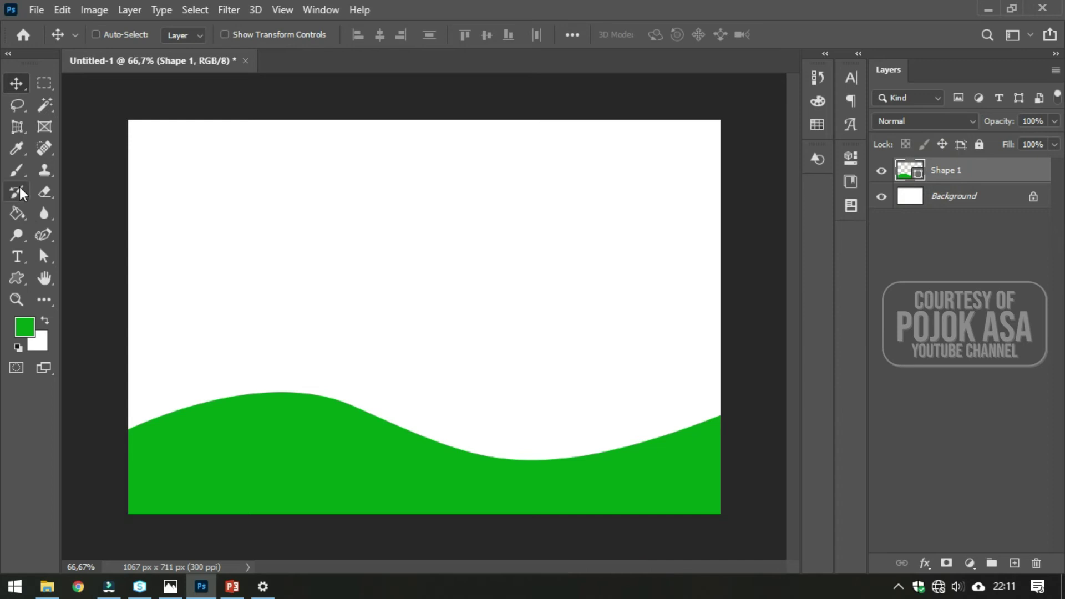
Show the pen variants and consult the slide on pen tools again.
click(44, 234)
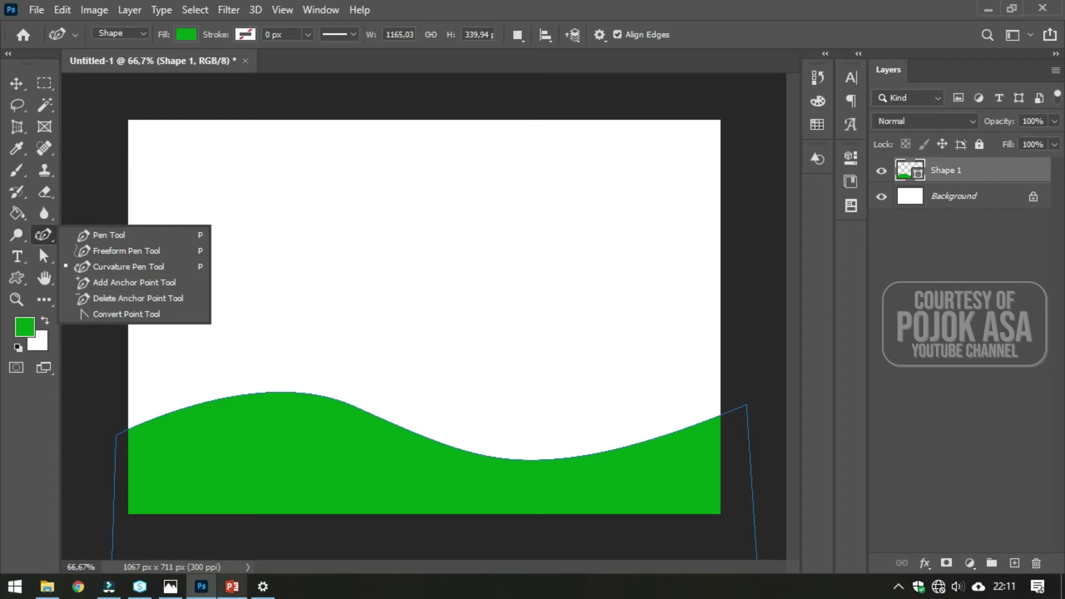
click(232, 586)
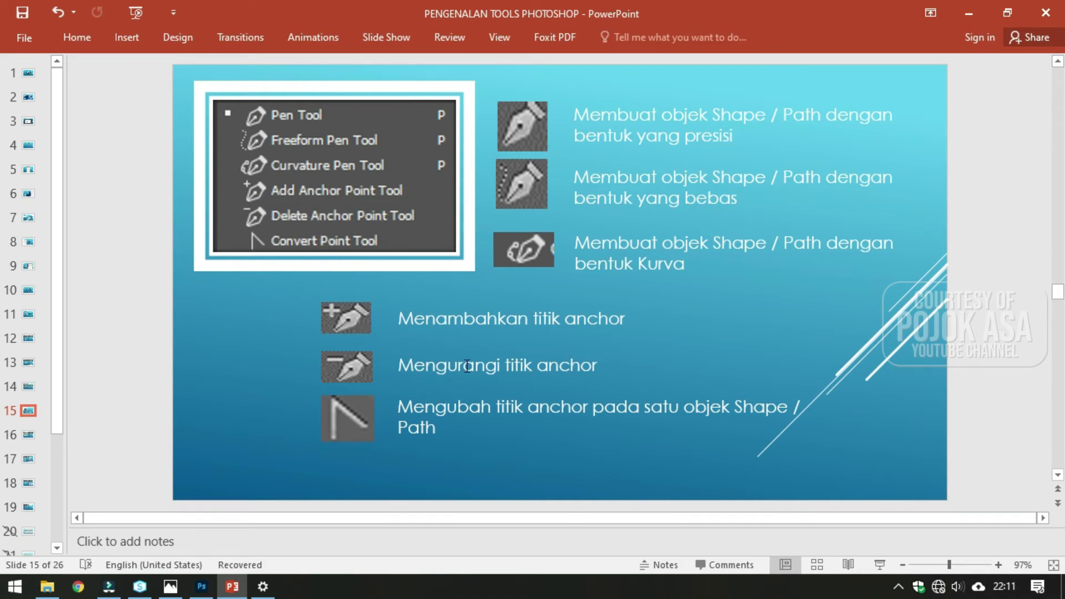
click(201, 587)
click(368, 404)
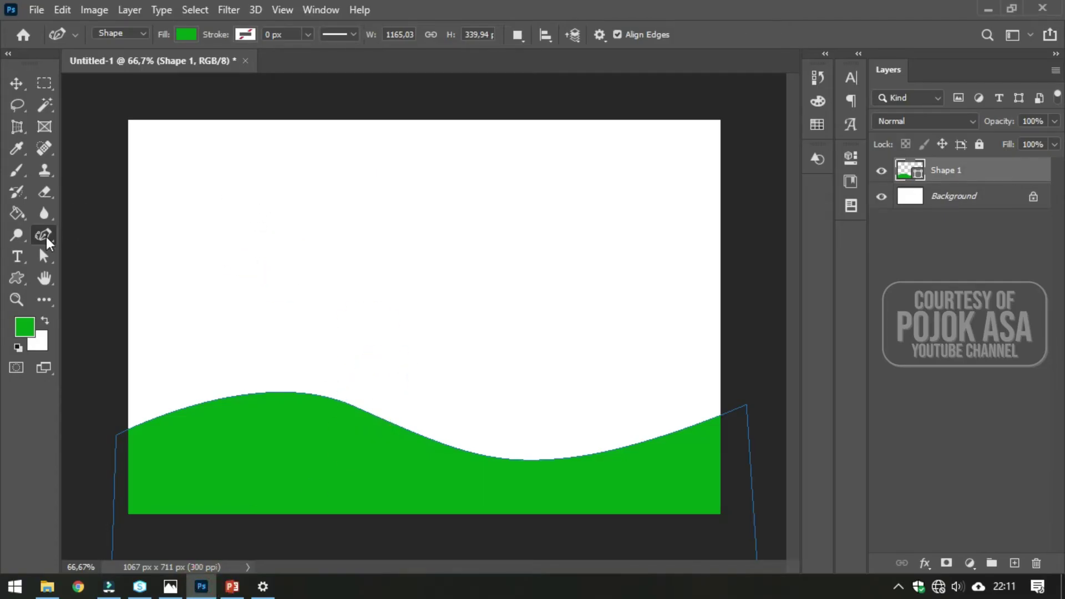
Draw a four-corner green rectangle with the standard Pen and nudge it slightly right.
drag(49, 242, 91, 237)
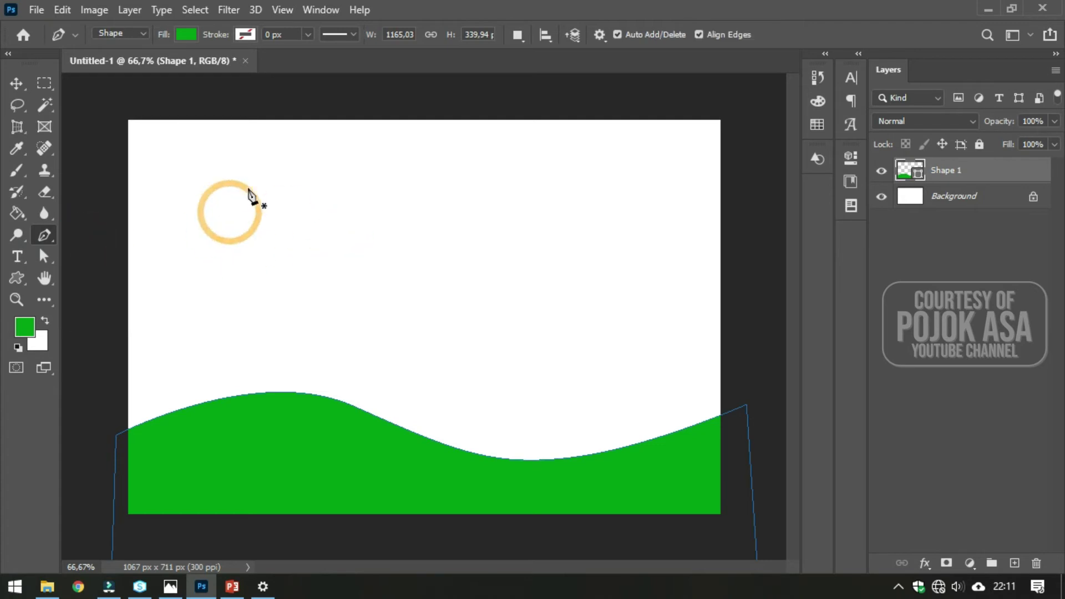
click(241, 166)
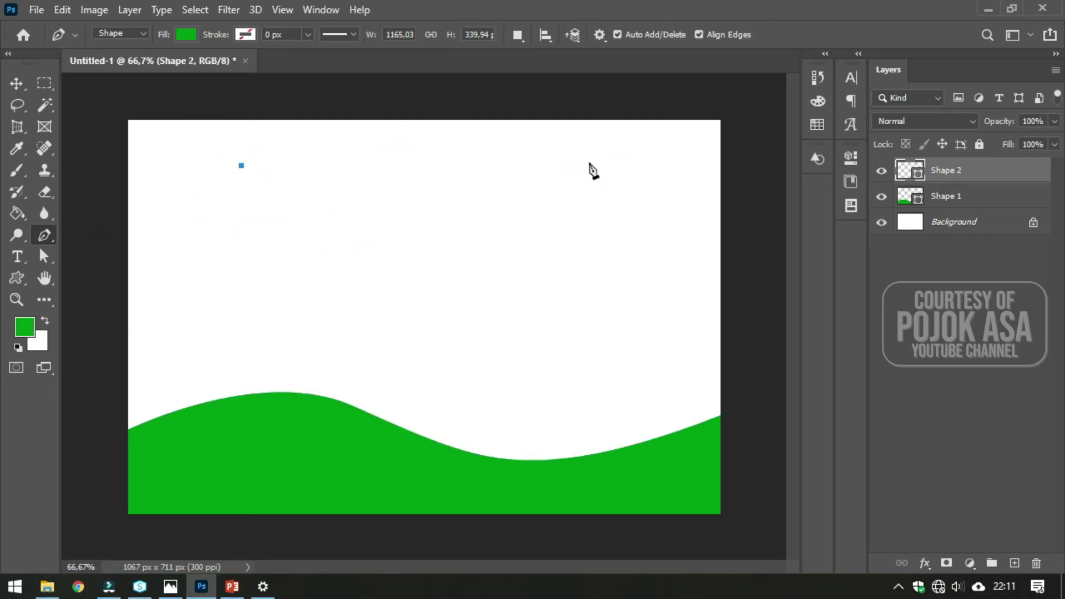
click(588, 165)
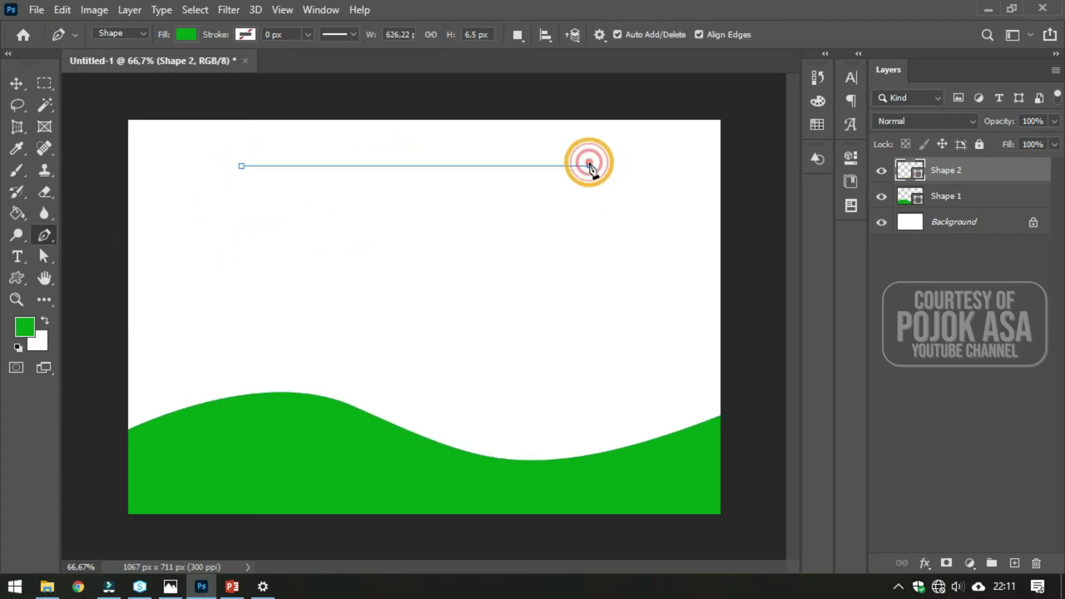
click(589, 282)
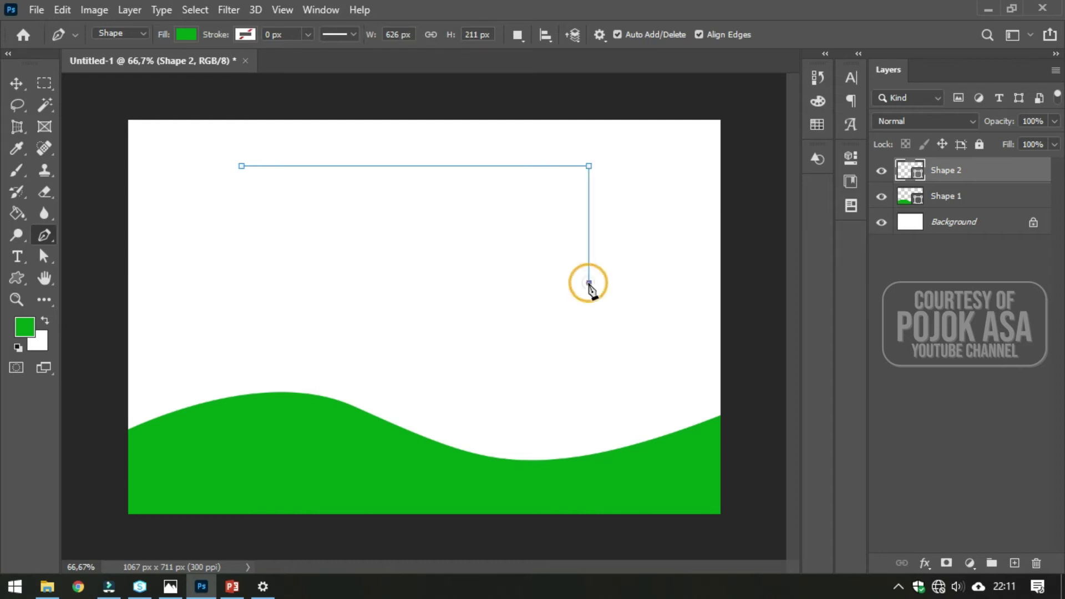
click(241, 282)
click(242, 166)
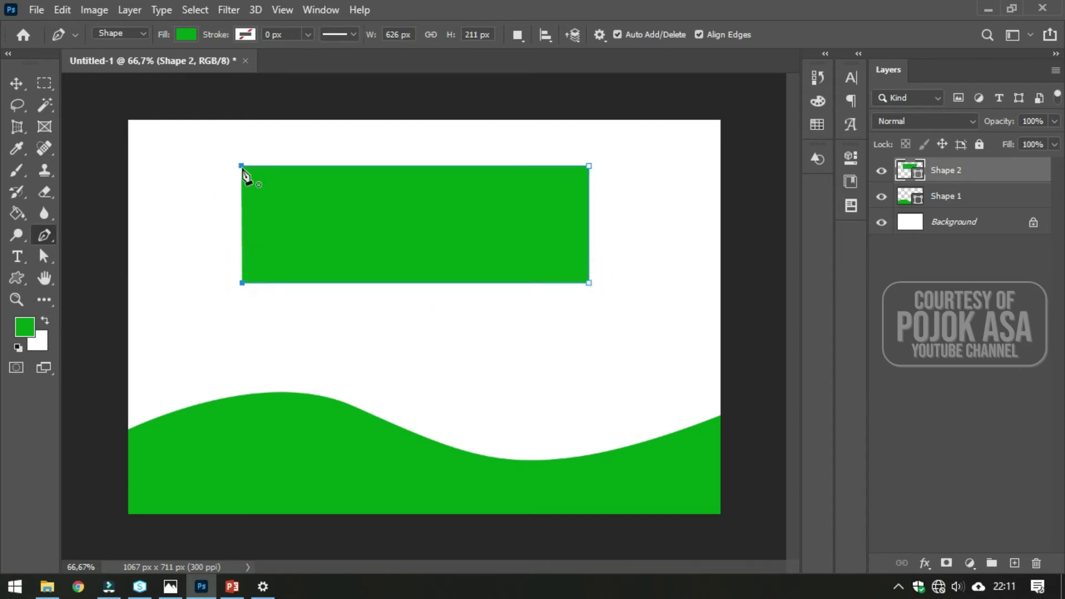
click(242, 166)
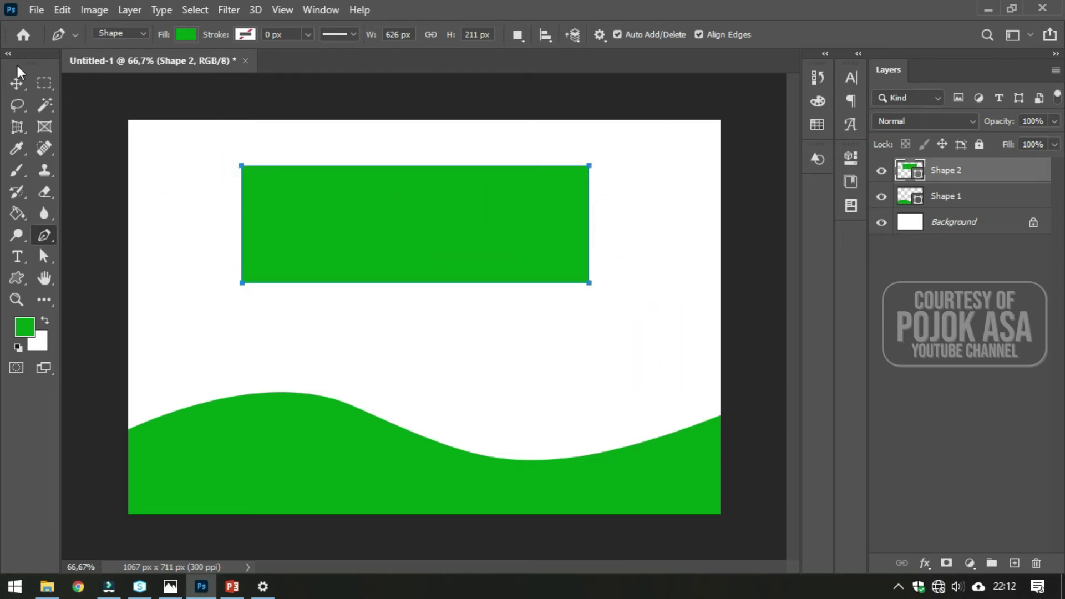
click(16, 83)
drag(445, 218, 449, 222)
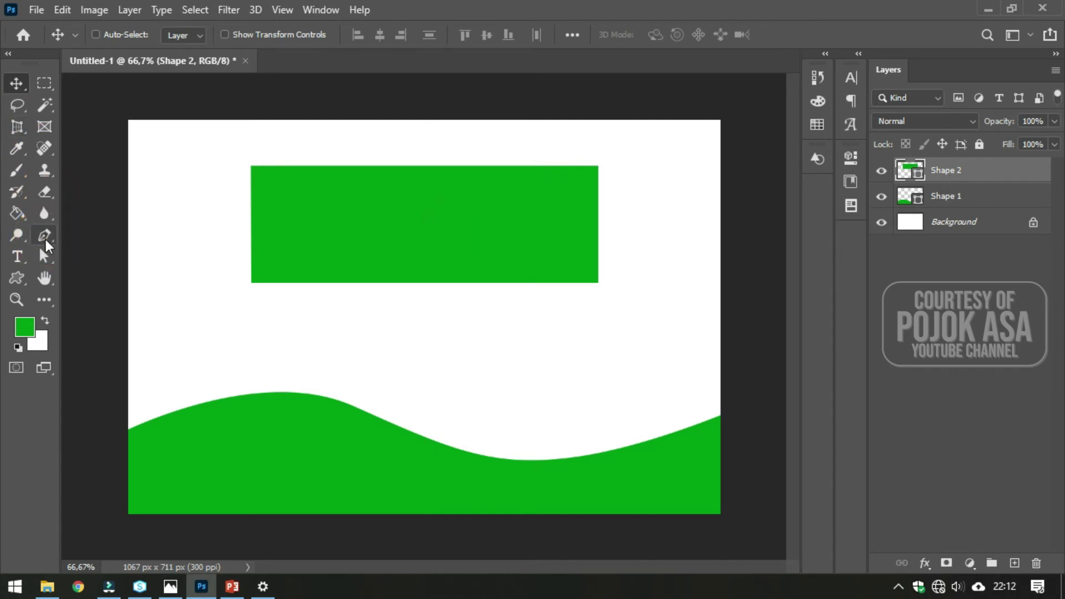
Add a new anchor point at the midpoint of the green rectangle's top edge with the Add Anchor Point Tool.
drag(45, 240, 102, 289)
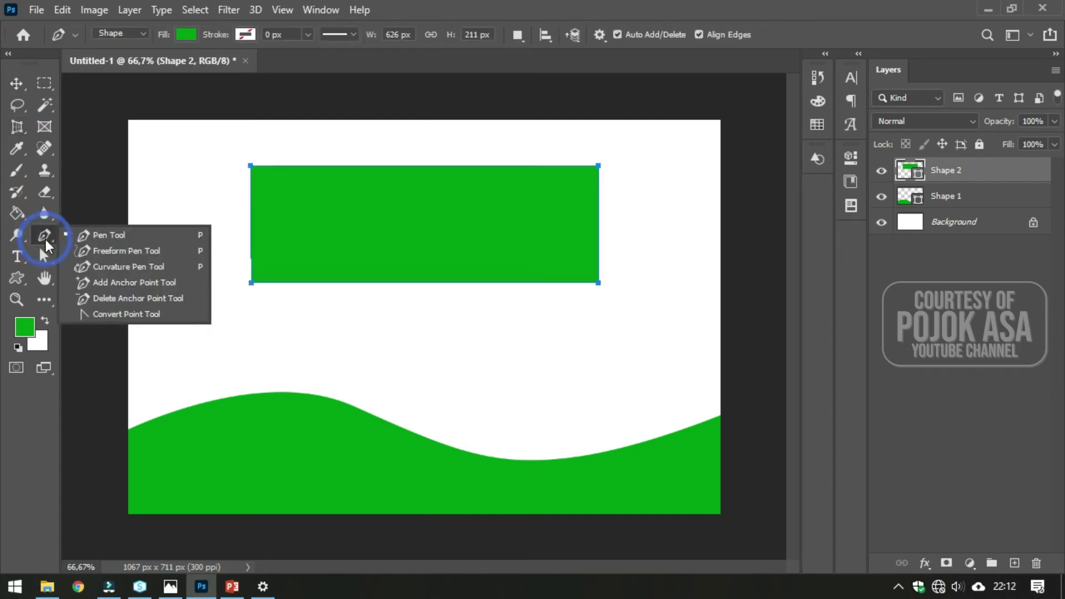
click(104, 285)
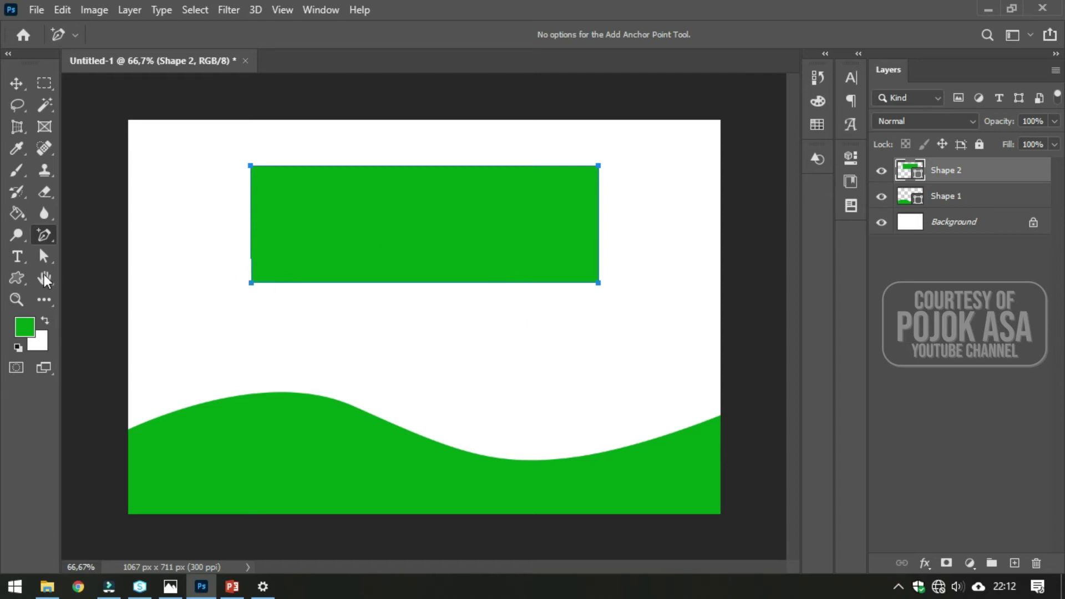
drag(47, 228, 97, 282)
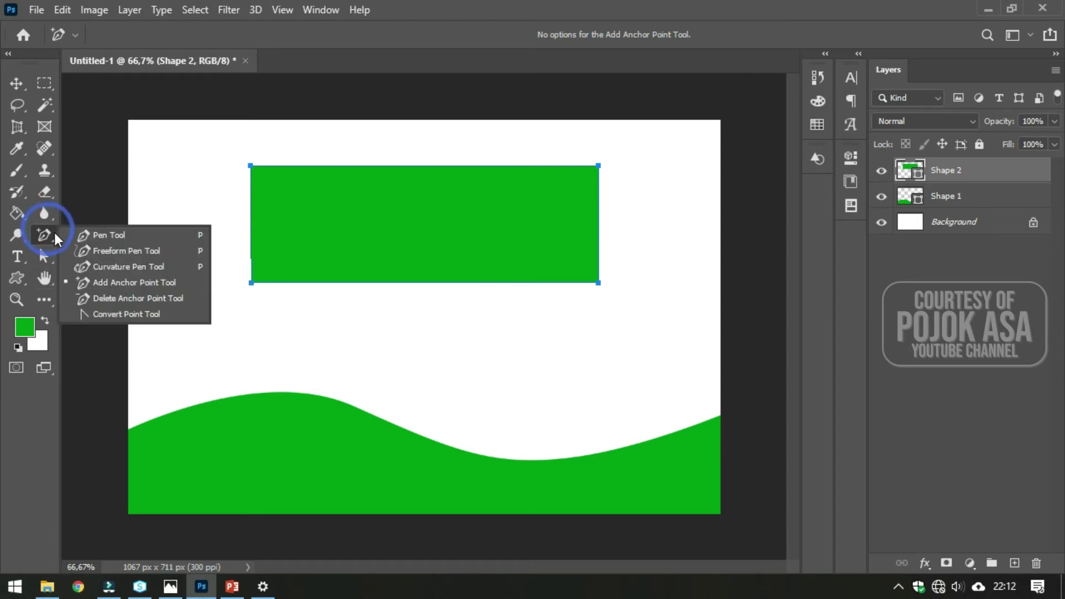
click(97, 282)
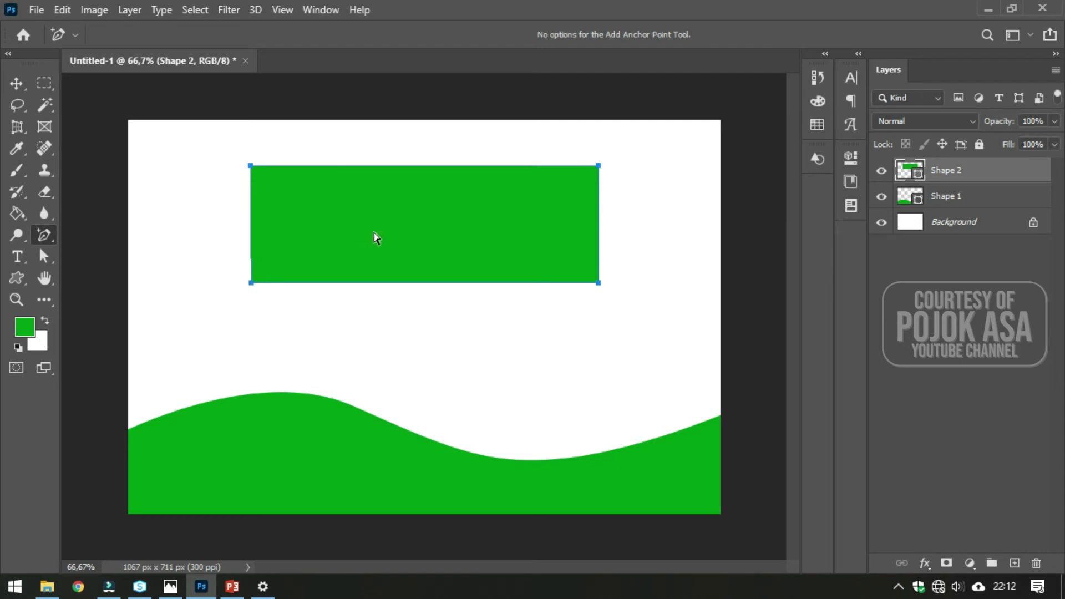
click(420, 165)
Curve the top edge upward, bottom edge downward and right edge outward into a barrel shape.
drag(419, 166, 420, 140)
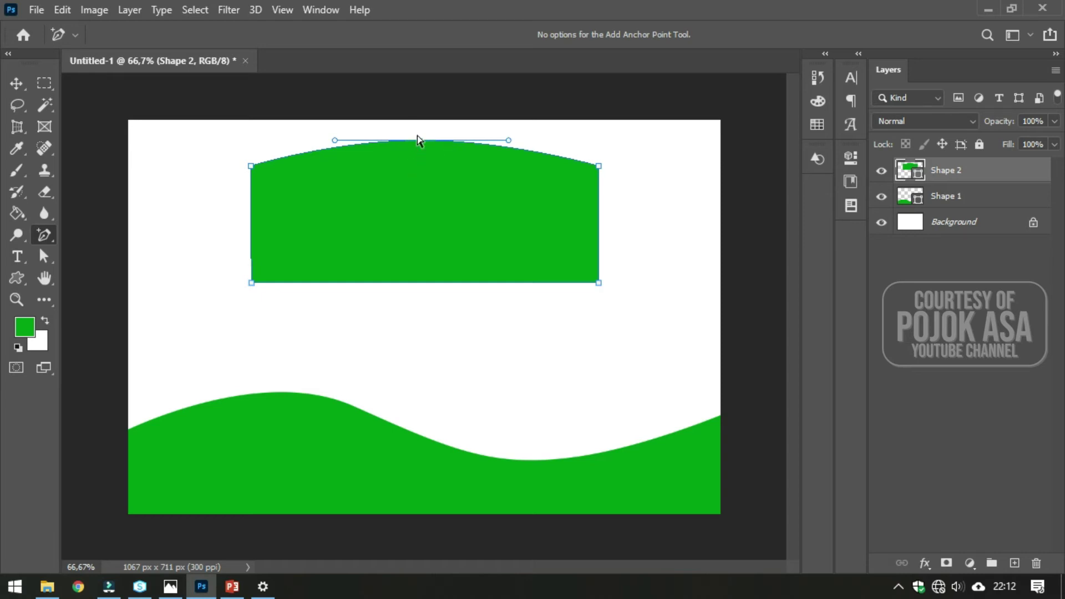
click(421, 282)
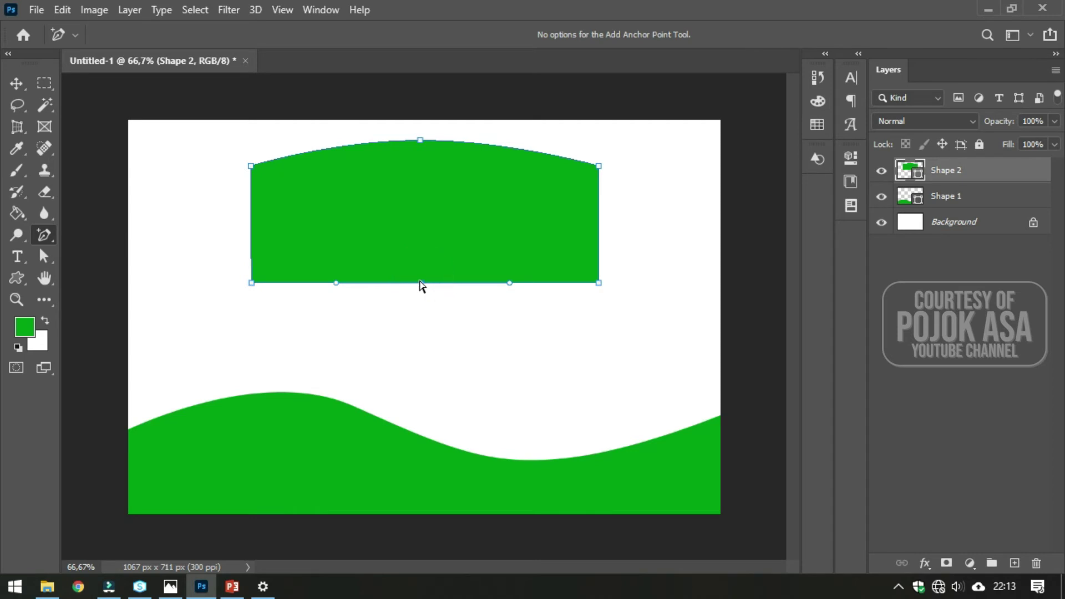
drag(422, 284, 422, 315)
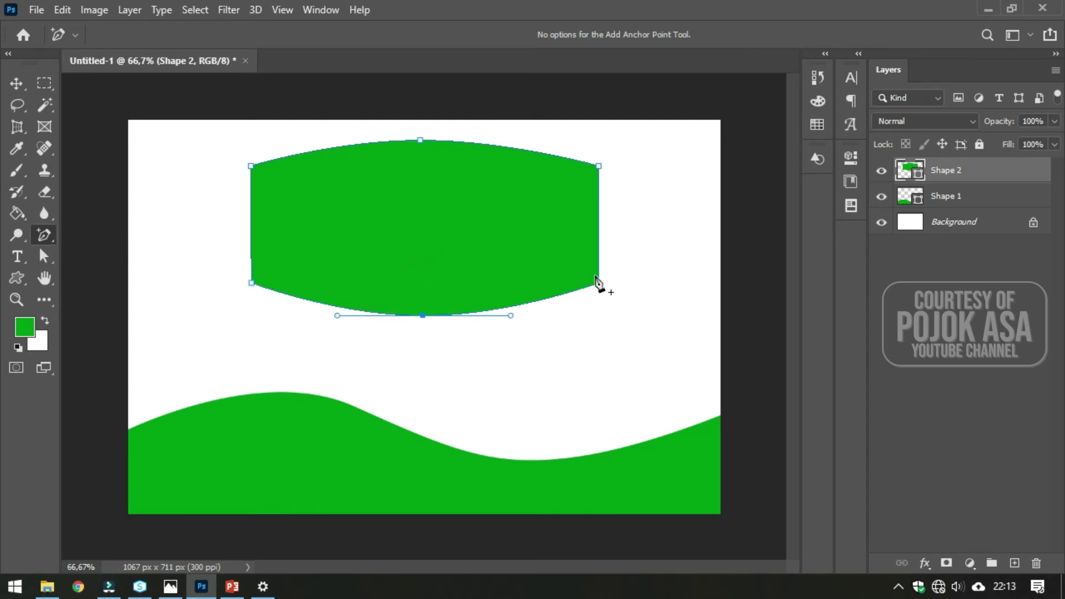
drag(598, 224, 610, 227)
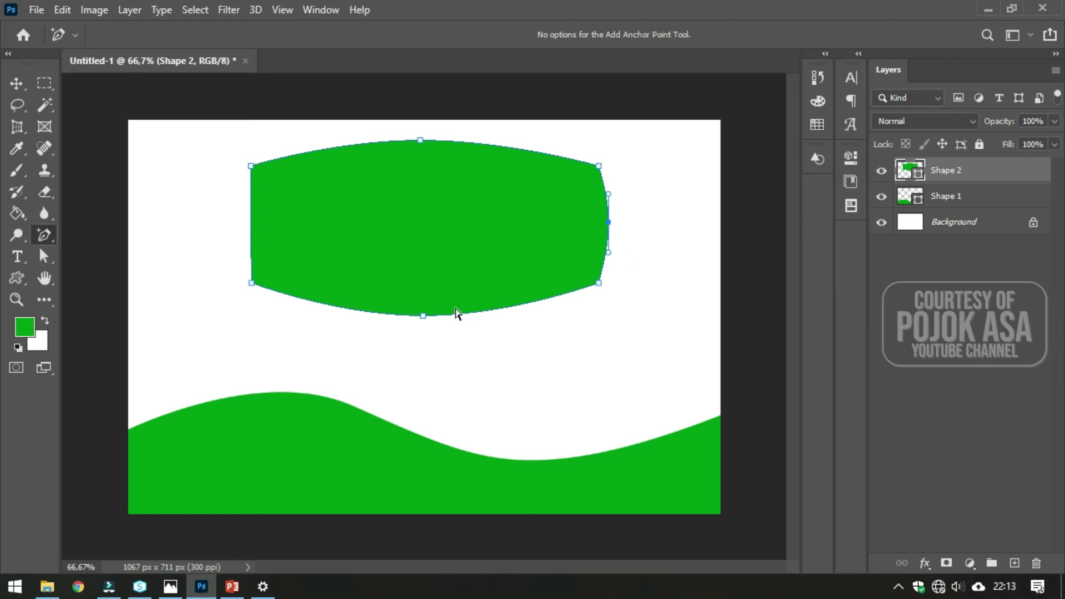
drag(423, 318, 423, 323)
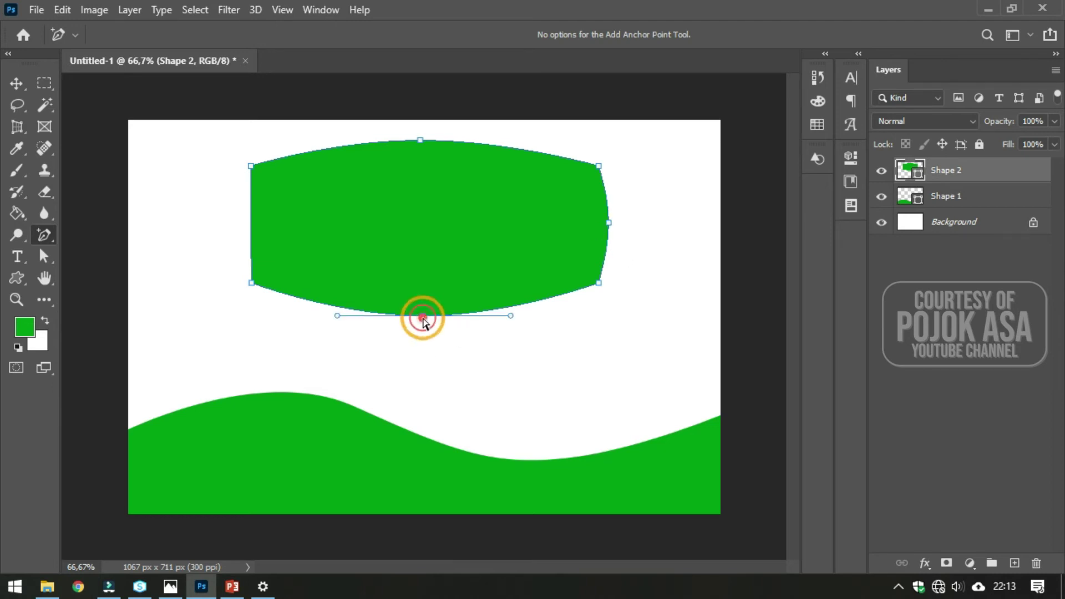
drag(422, 332, 427, 308)
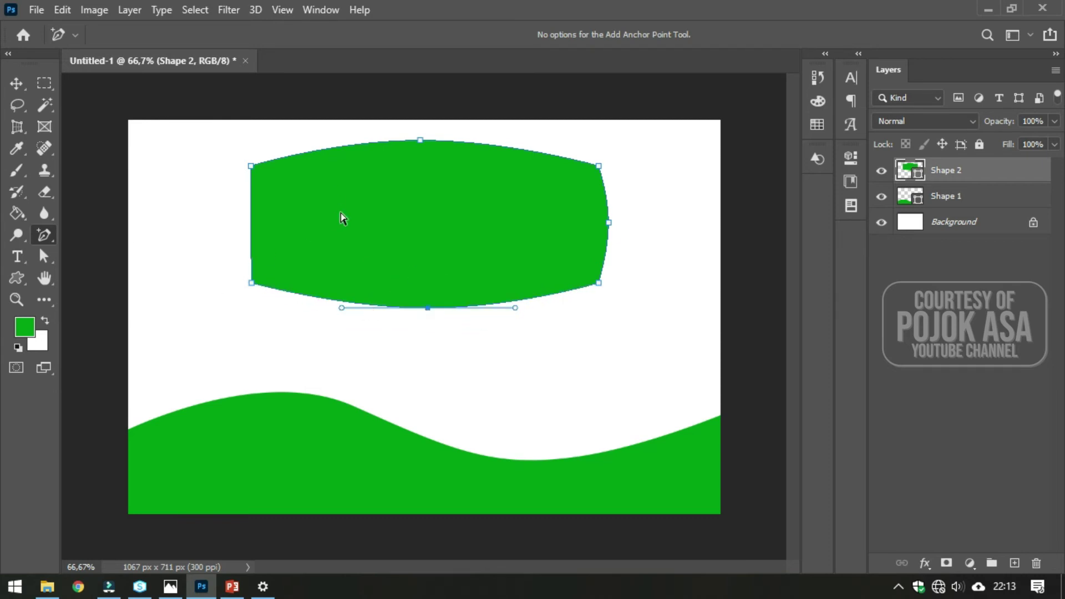
right_click(44, 234)
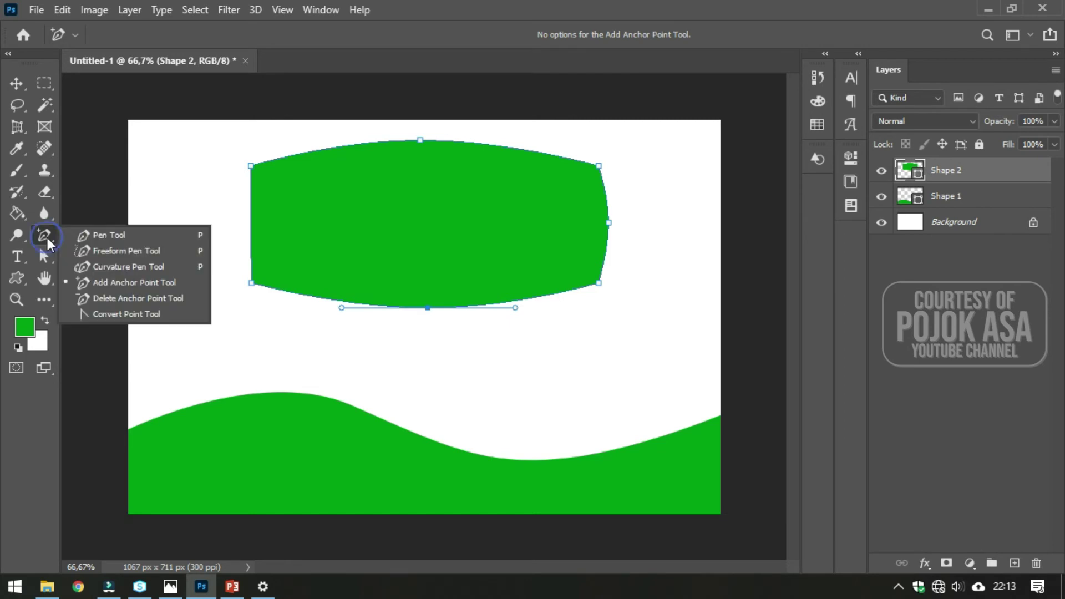
Delete the bottom, right and top curve anchors, undoing an accidental top-right corner deletion.
click(98, 296)
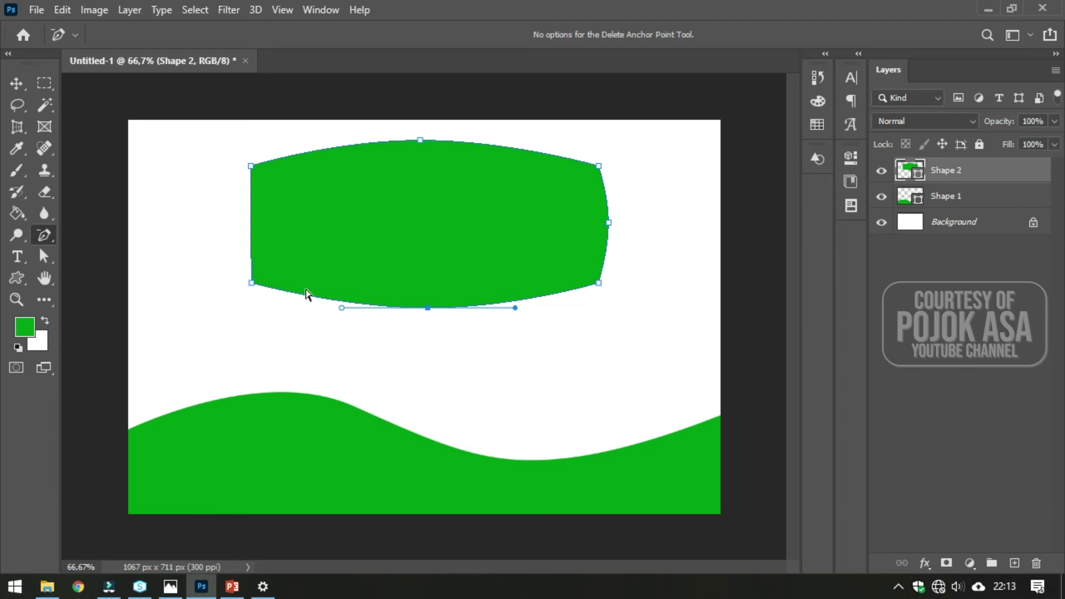
click(427, 309)
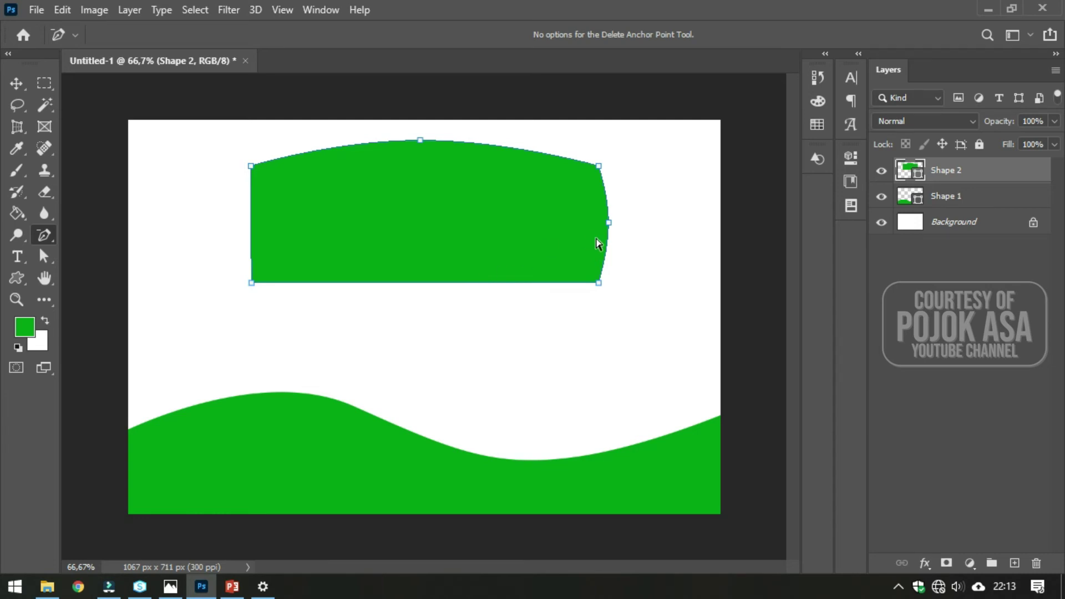
click(609, 222)
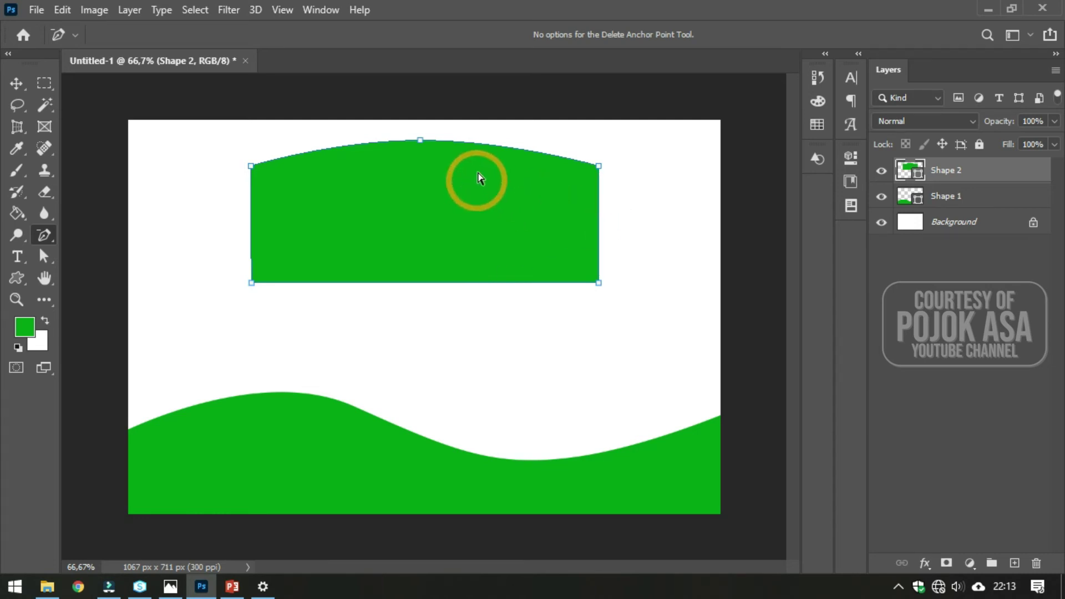
click(420, 141)
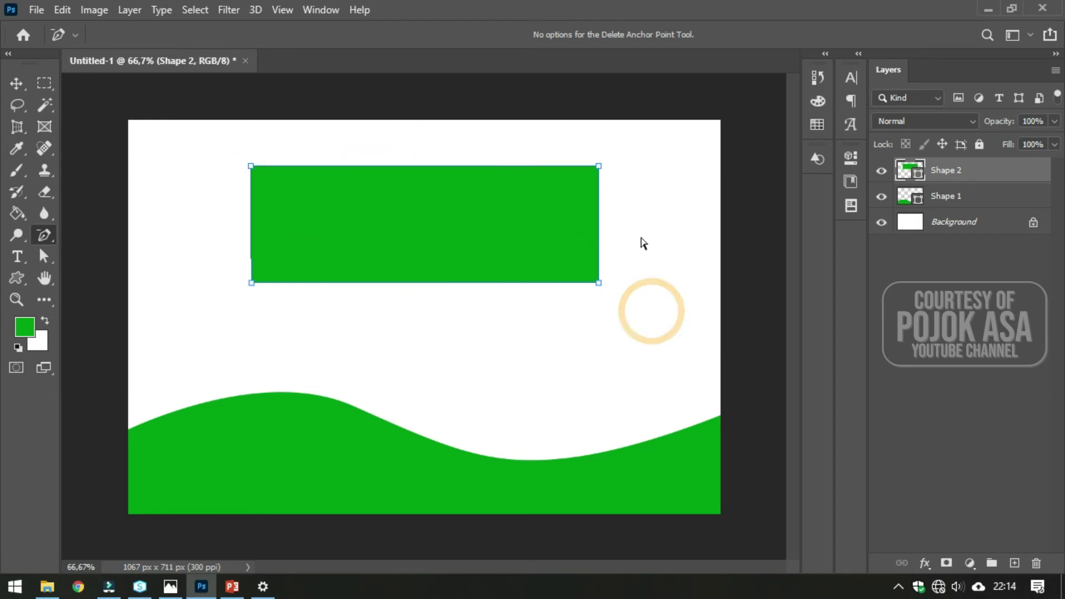
click(598, 167)
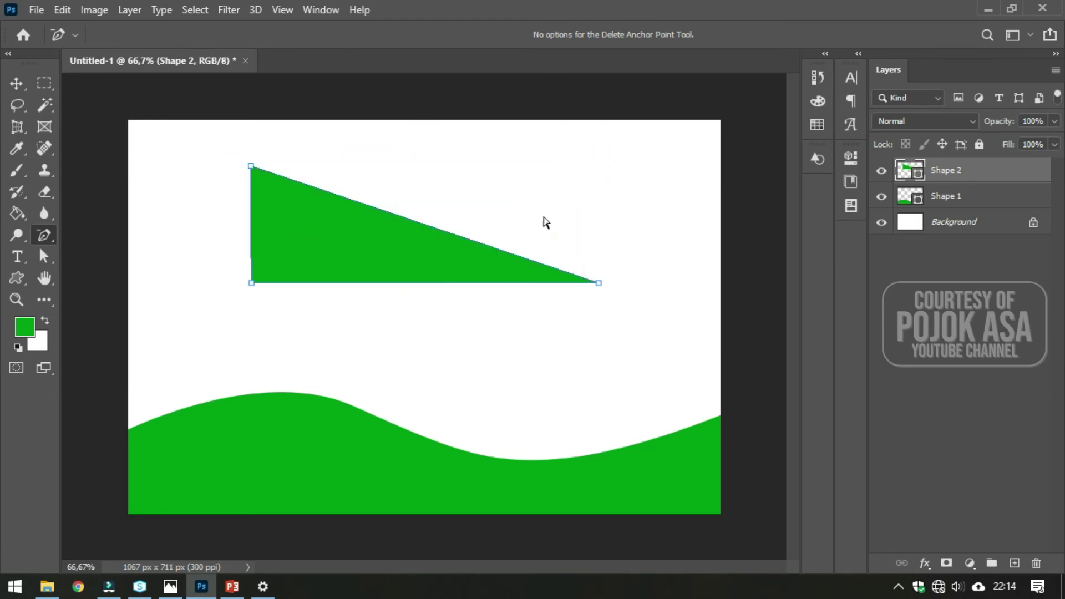
key(ctrl+z)
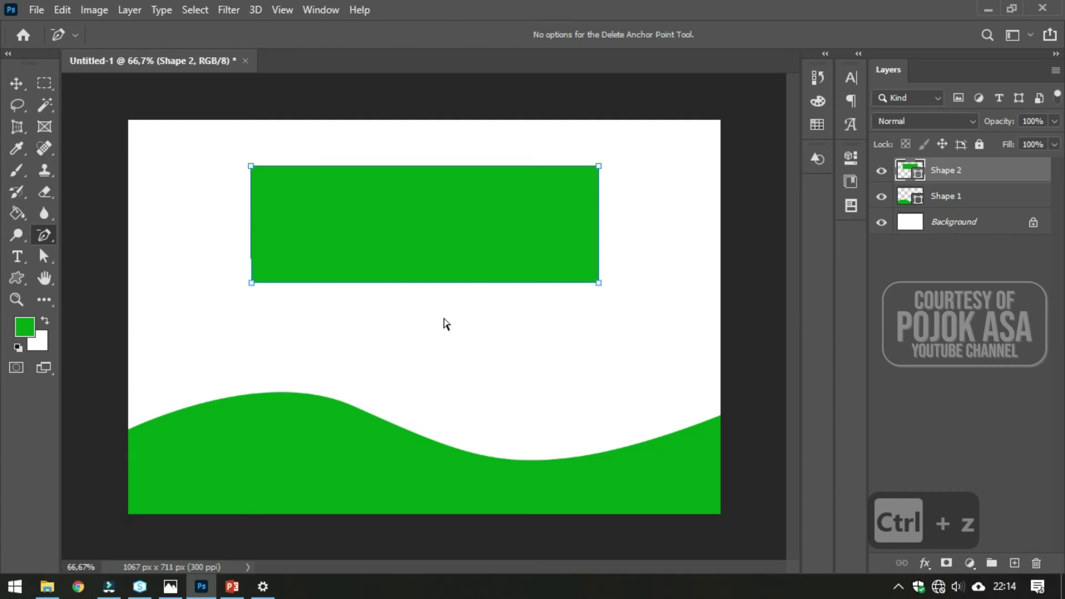
Move the green rectangle slightly lower and to the left with the Move tool.
right_click(43, 236)
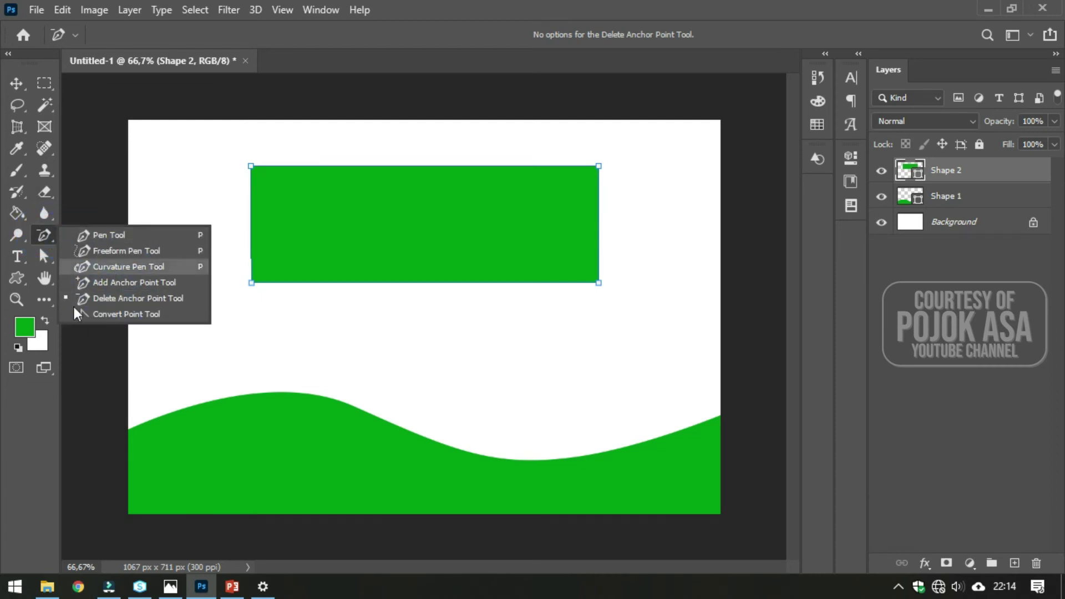
click(111, 298)
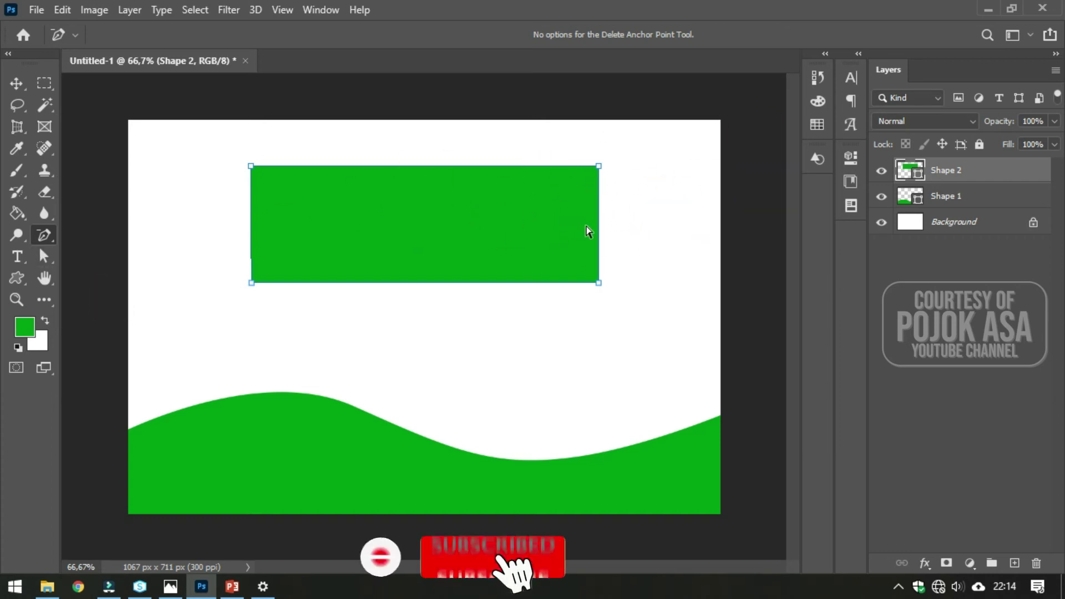
key(v)
click(480, 267)
mouse_move(418, 235)
mouse_down()
mouse_move(404, 207)
mouse_move(450, 259)
mouse_up()
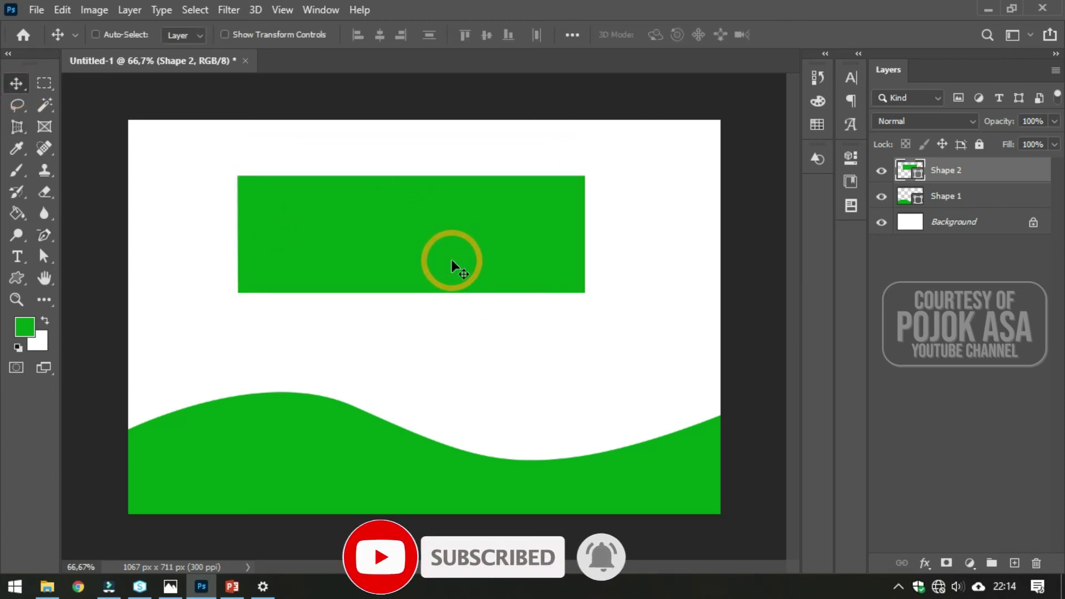
Briefly view the pen-tools slide in PowerPoint, then return to Photoshop.
right_click(45, 236)
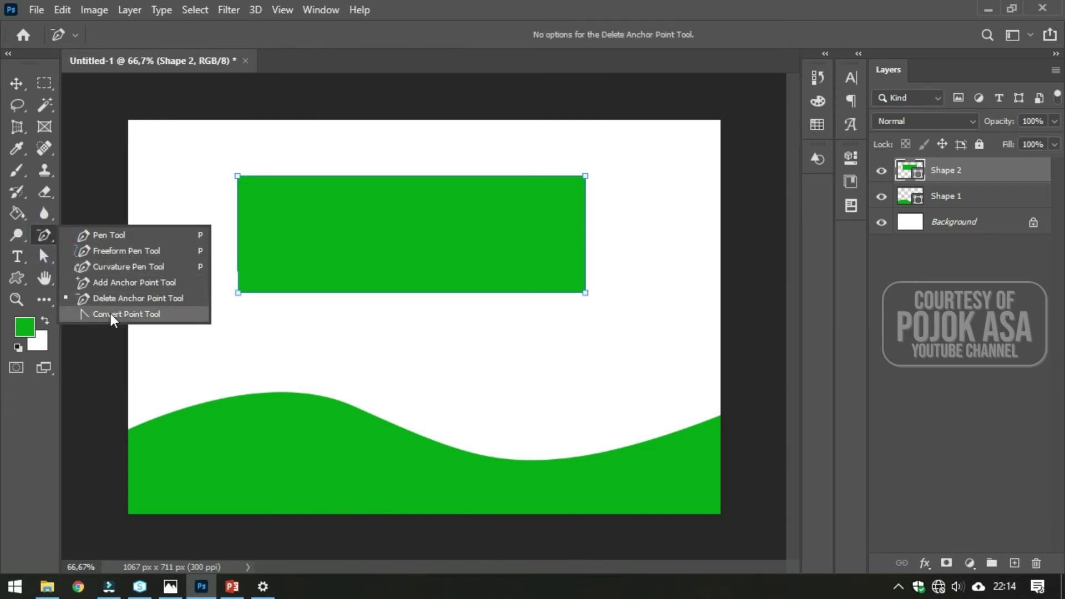
click(232, 586)
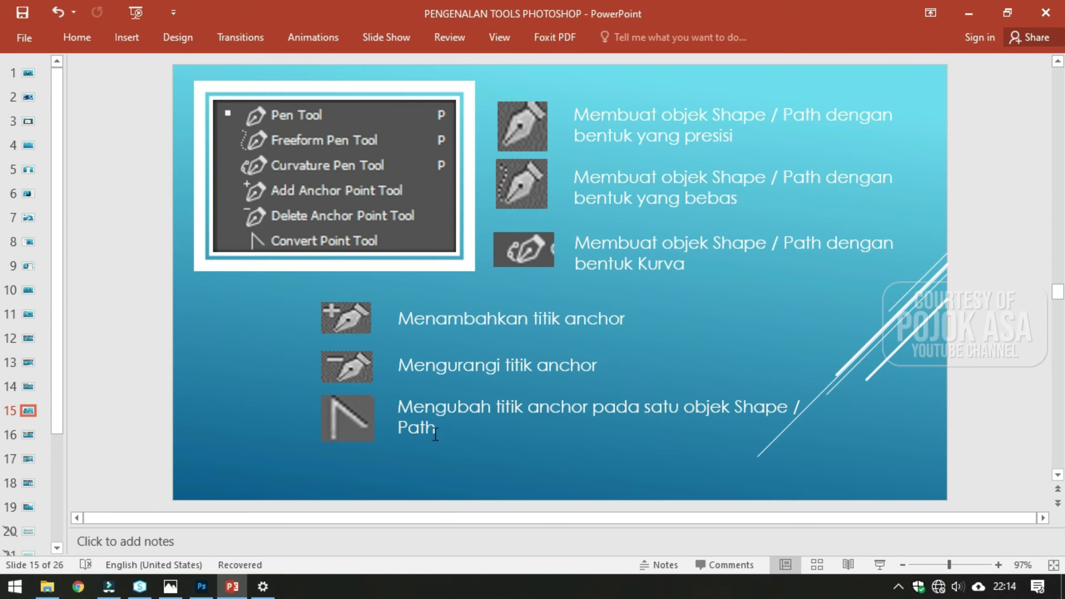
click(201, 586)
click(226, 309)
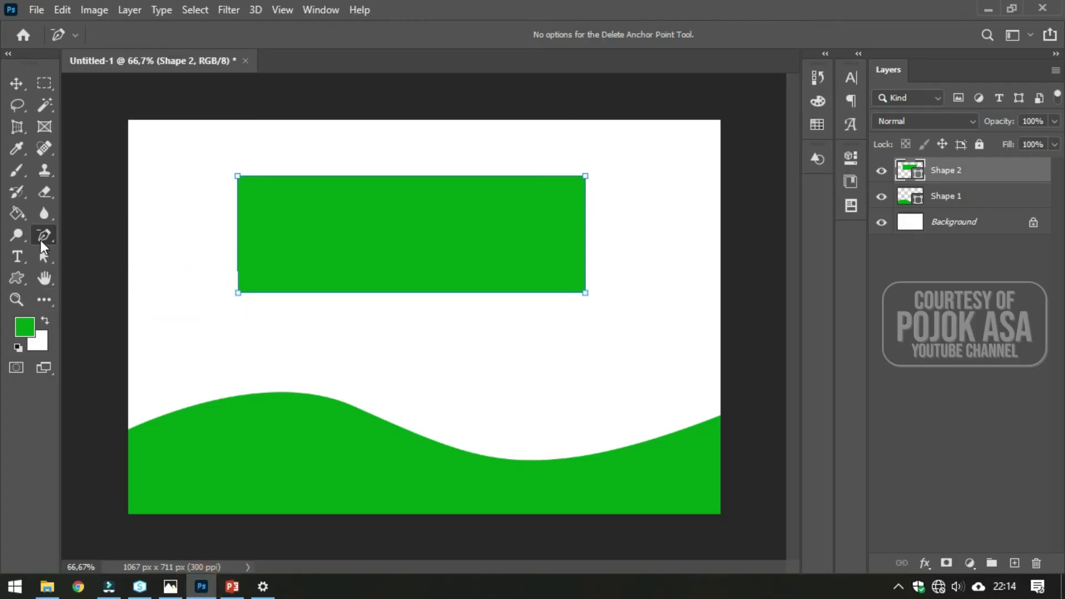
Use the Convert Point Tool to round the top-left and bottom-left corners and bend the right edge inward.
drag(44, 235, 107, 319)
click(104, 313)
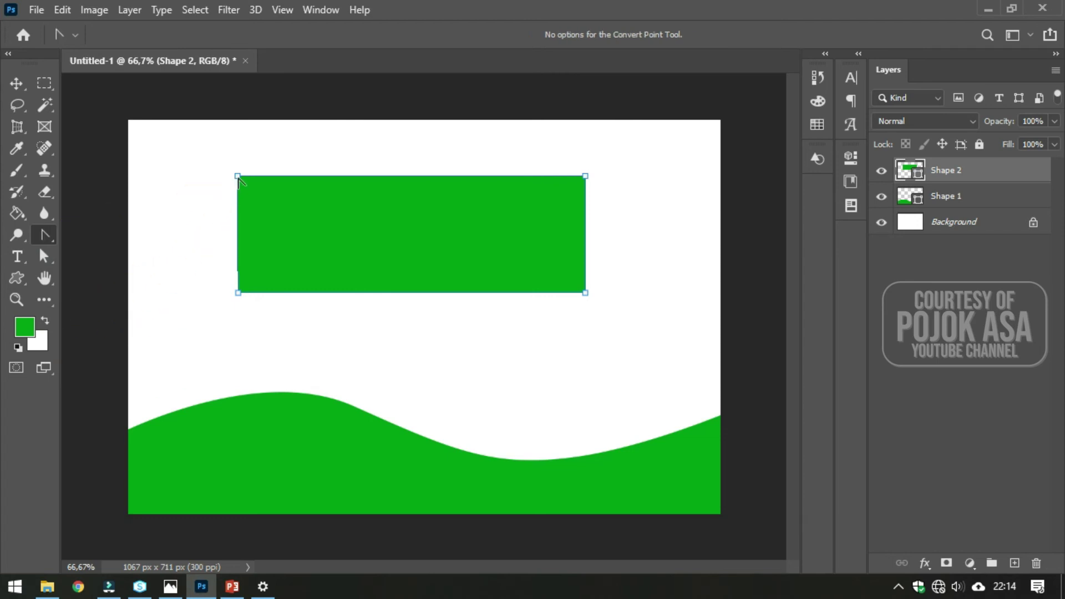
mouse_move(238, 176)
mouse_down()
mouse_move(228, 165)
mouse_move(259, 151)
mouse_up()
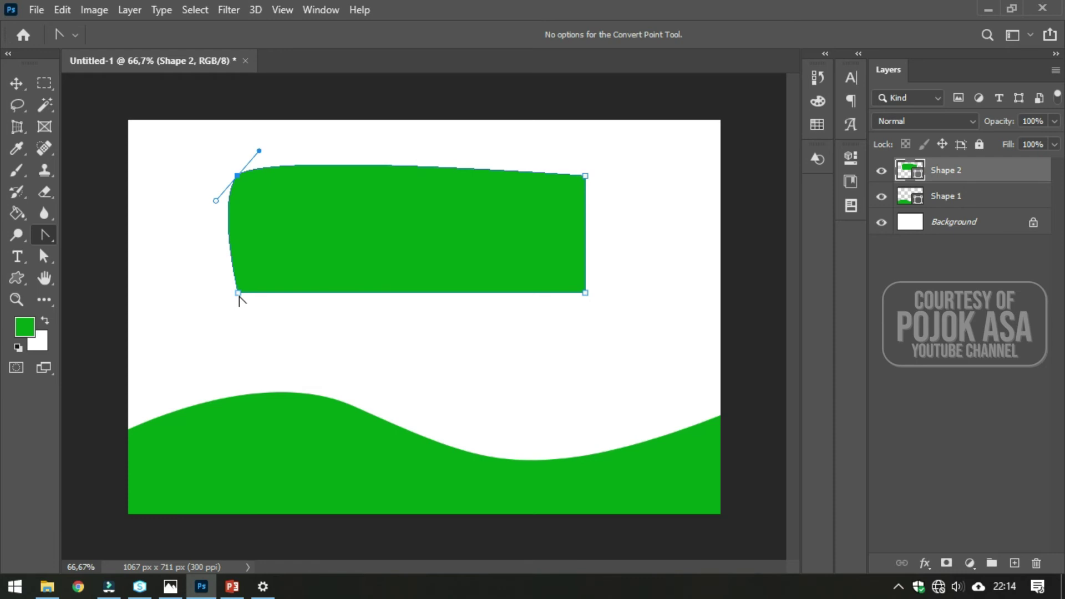
click(261, 298)
click(238, 293)
drag(238, 294, 216, 276)
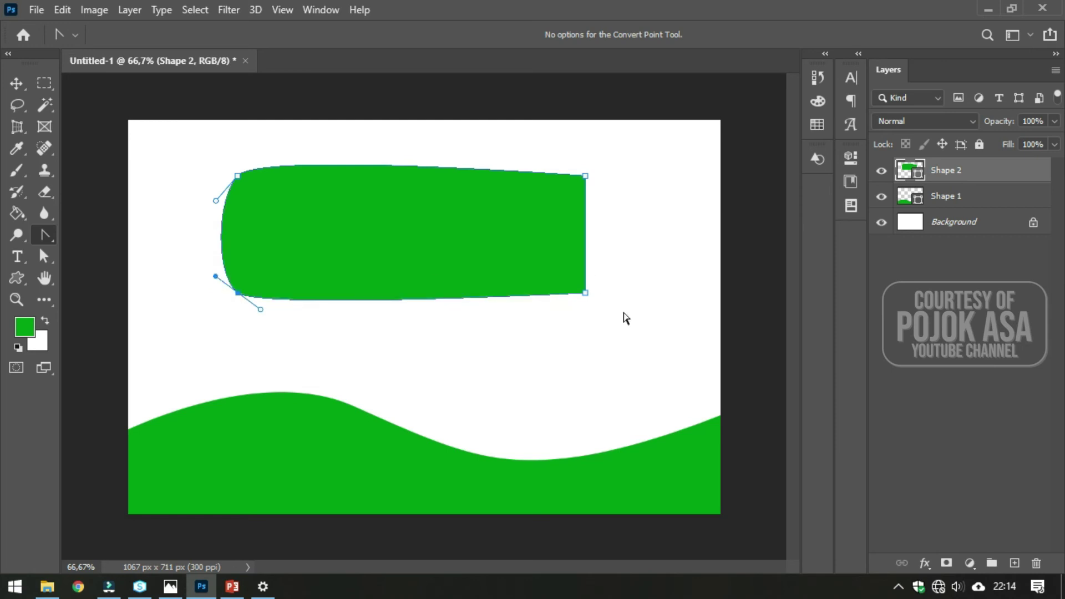
drag(585, 293, 627, 260)
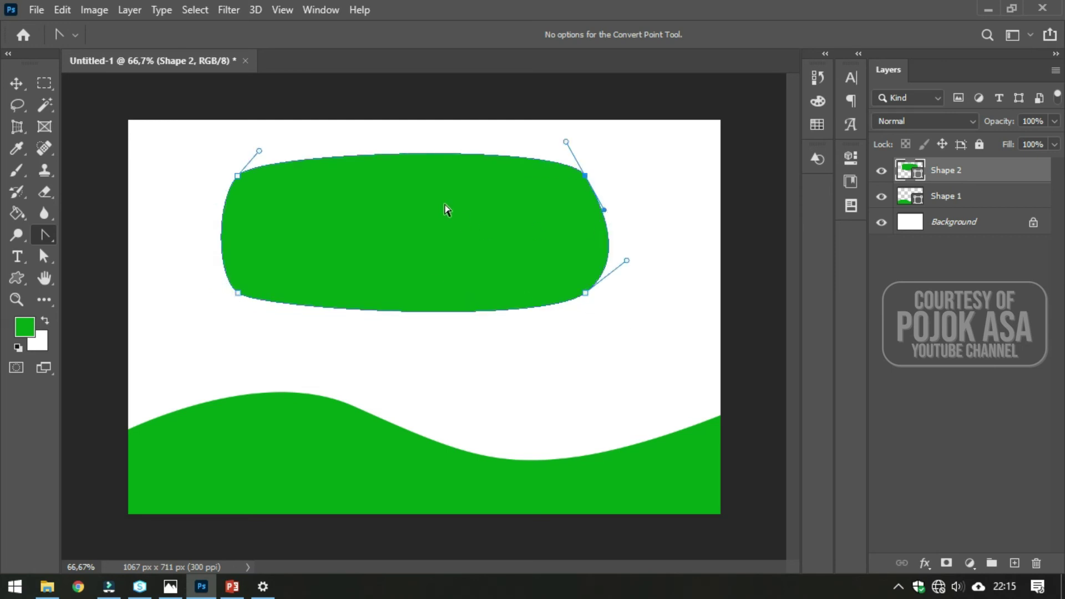
drag(565, 142, 551, 137)
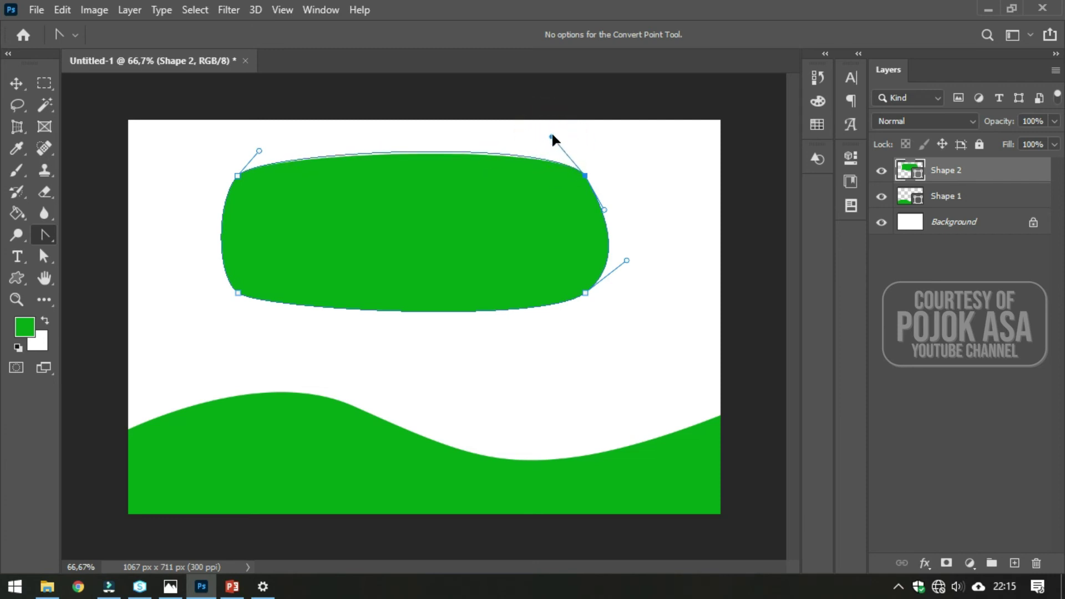
drag(604, 210, 481, 240)
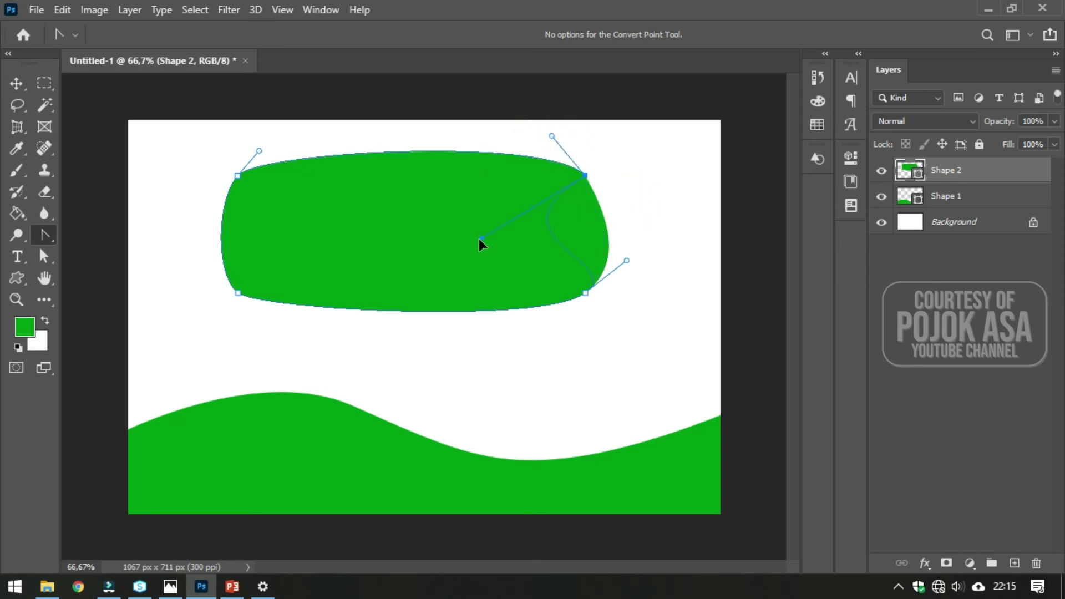
After an undo, curve the left edge inward, arch the bottom edge, and pull the top into an arch.
click(239, 176)
key(ctrl+z)
key(ctrl+z)
mouse_move(238, 293)
mouse_down()
mouse_move(211, 280)
mouse_move(270, 236)
mouse_up()
drag(215, 200, 285, 189)
drag(238, 304, 448, 168)
mouse_move(542, 333)
mouse_down()
mouse_move(486, 245)
mouse_move(519, 205)
mouse_up()
drag(585, 176, 587, 193)
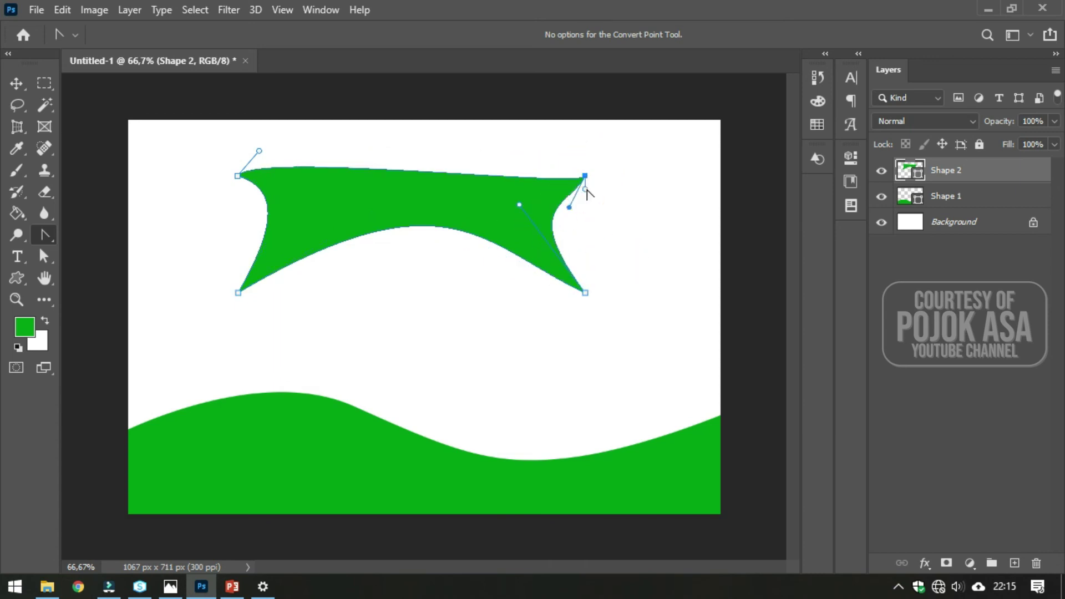
drag(373, 169, 373, 147)
key(v)
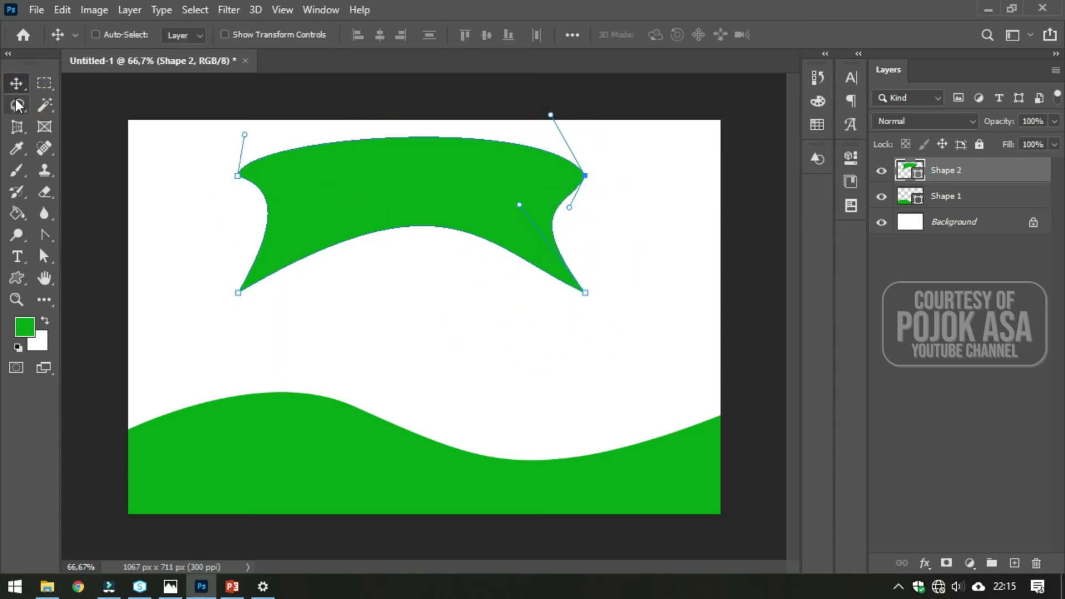
Drag the banner down and right, then nudge it slightly left to centre it above the hill.
click(427, 263)
mouse_move(393, 192)
mouse_down()
mouse_move(417, 244)
mouse_move(417, 224)
mouse_up()
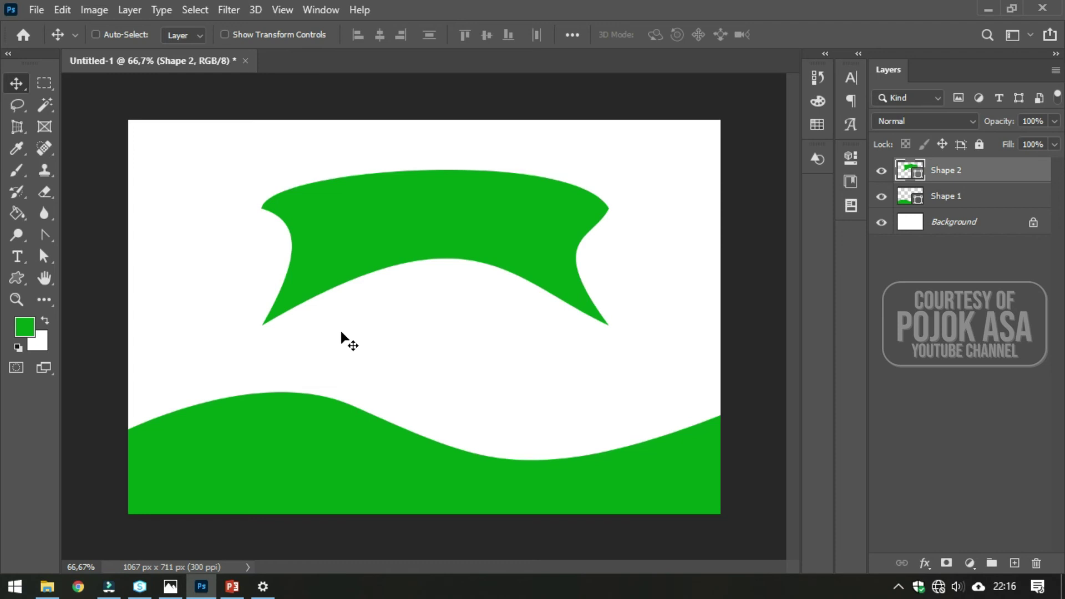
drag(402, 254, 391, 255)
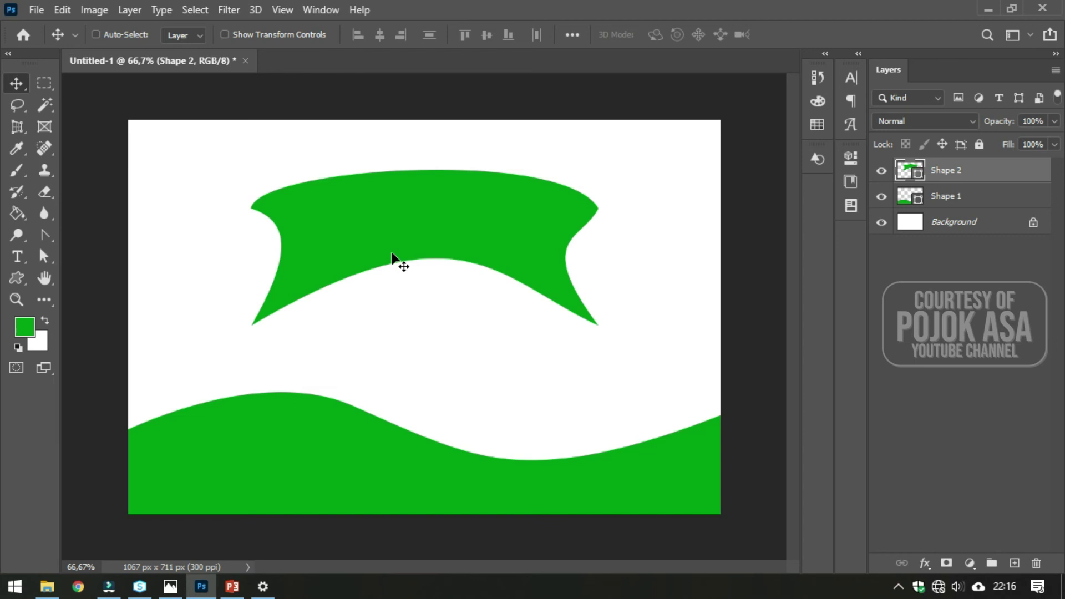
Delete the Shape 2 banner layer and select the Polygon Tool.
right_click(952, 170)
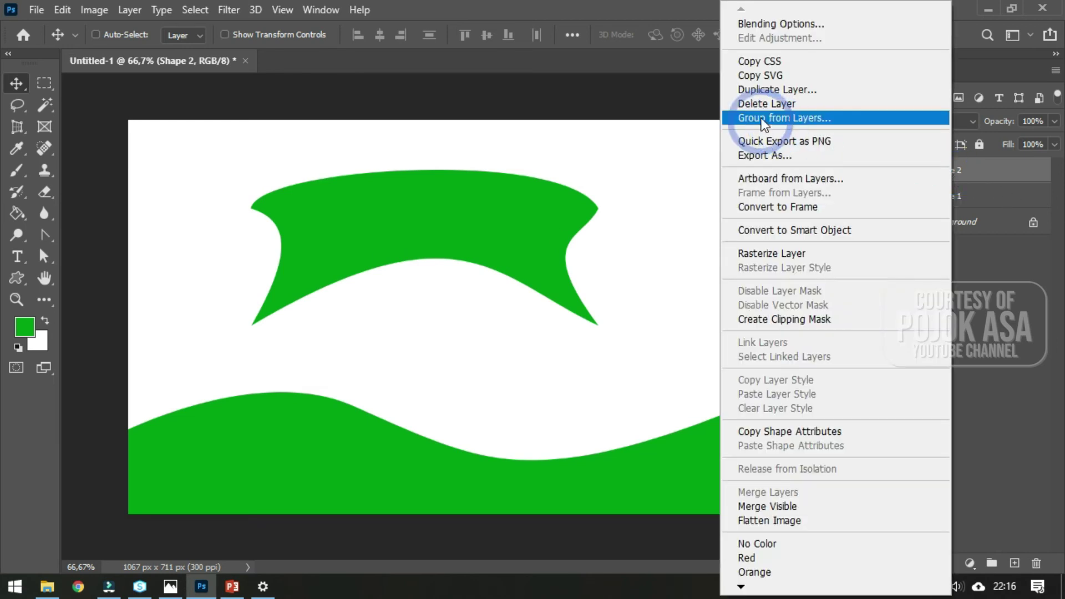
click(750, 104)
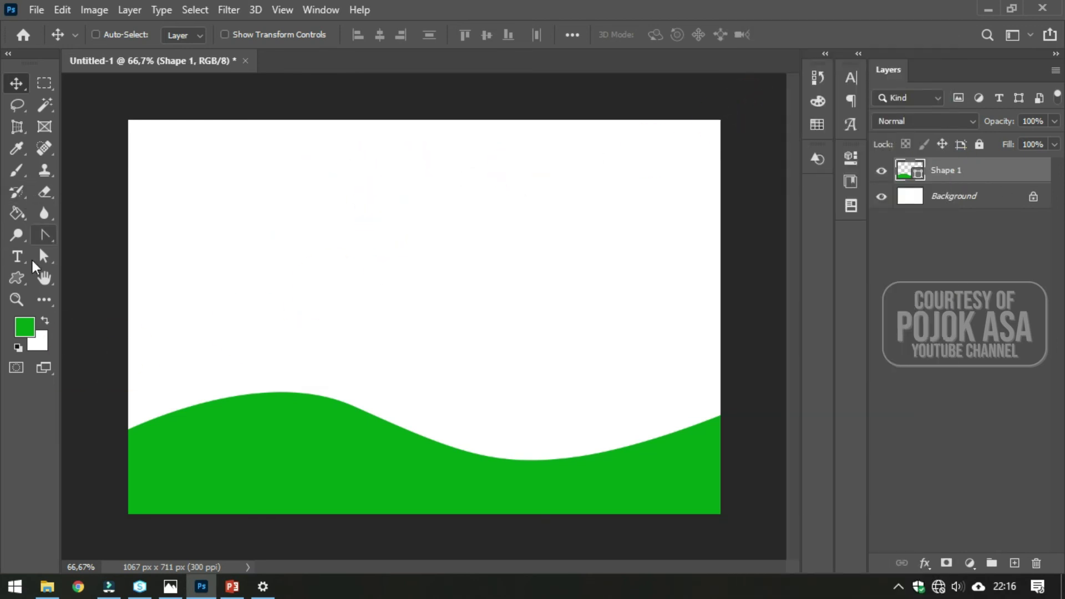
click(25, 287)
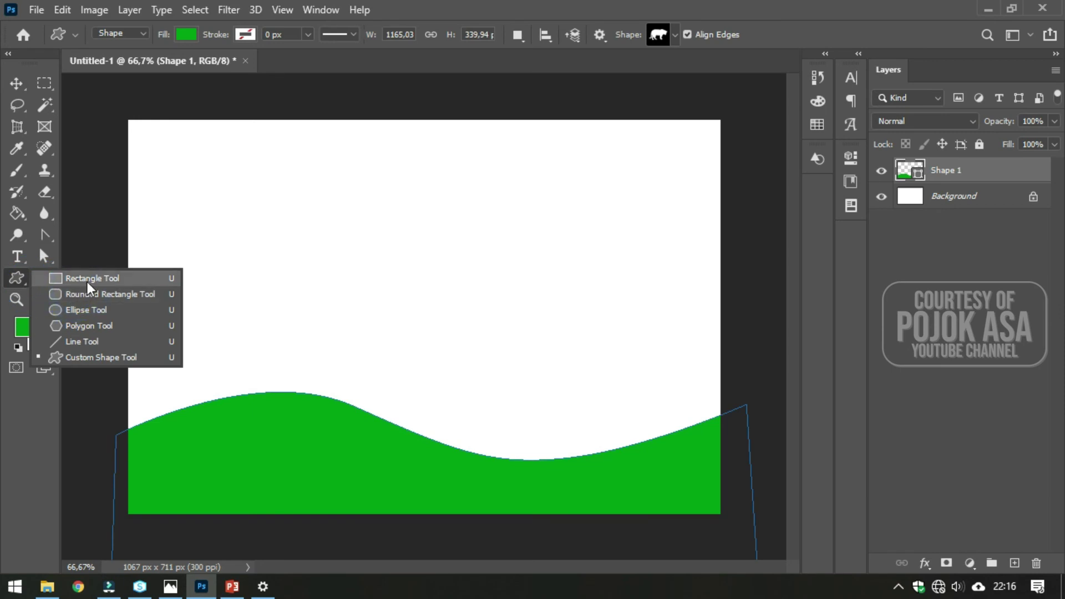
click(92, 329)
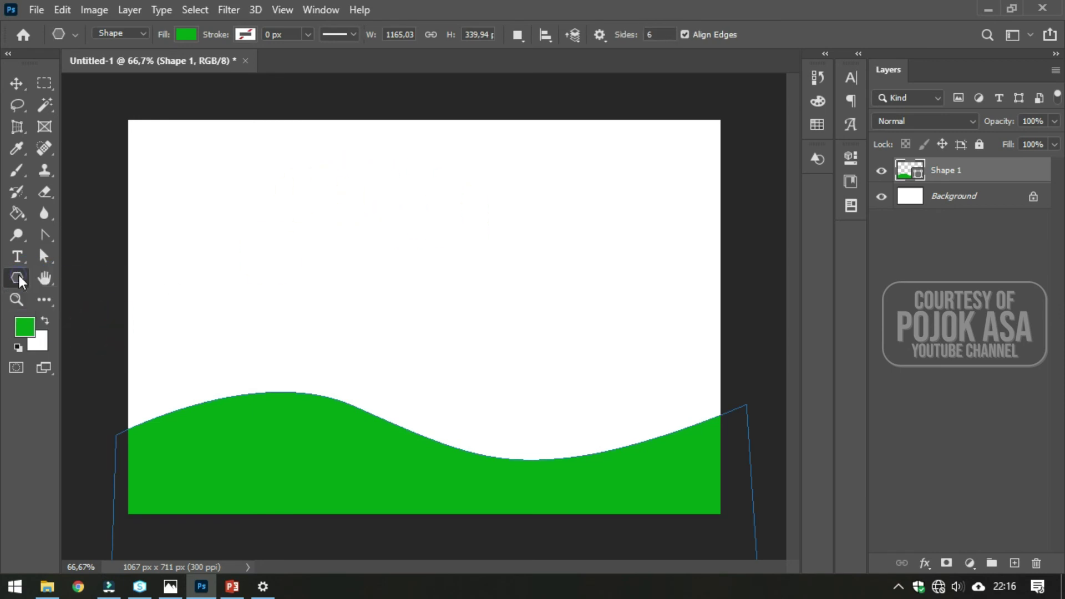
Draw a six-sided hexagon near the top of the canvas and move it down and right.
right_click(19, 276)
click(67, 326)
drag(384, 182, 423, 240)
click(16, 83)
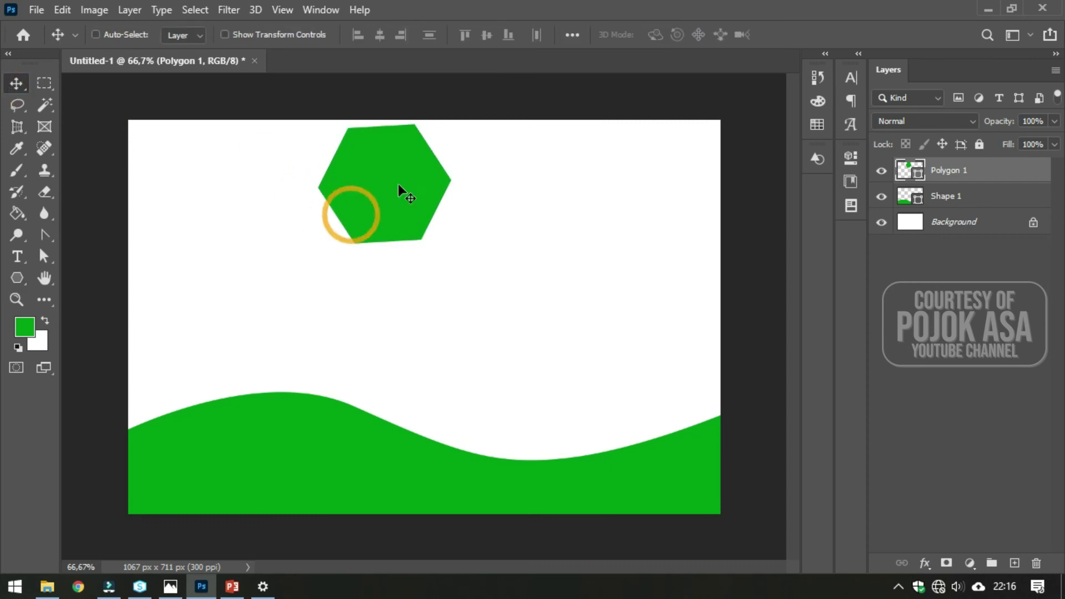
drag(398, 184, 438, 247)
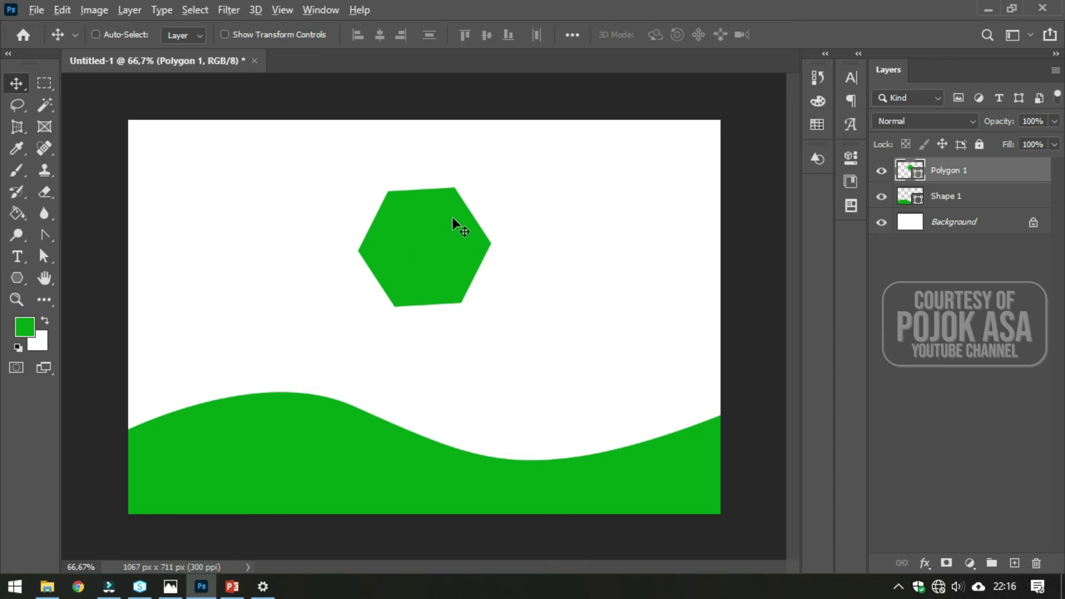
Add curve points that bend the hexagon's upper-left and lower-right edges.
alt+scroll(452, 218, up, 3)
alt+scroll(452, 217, up, 2)
alt+scroll(483, 160, up, 2)
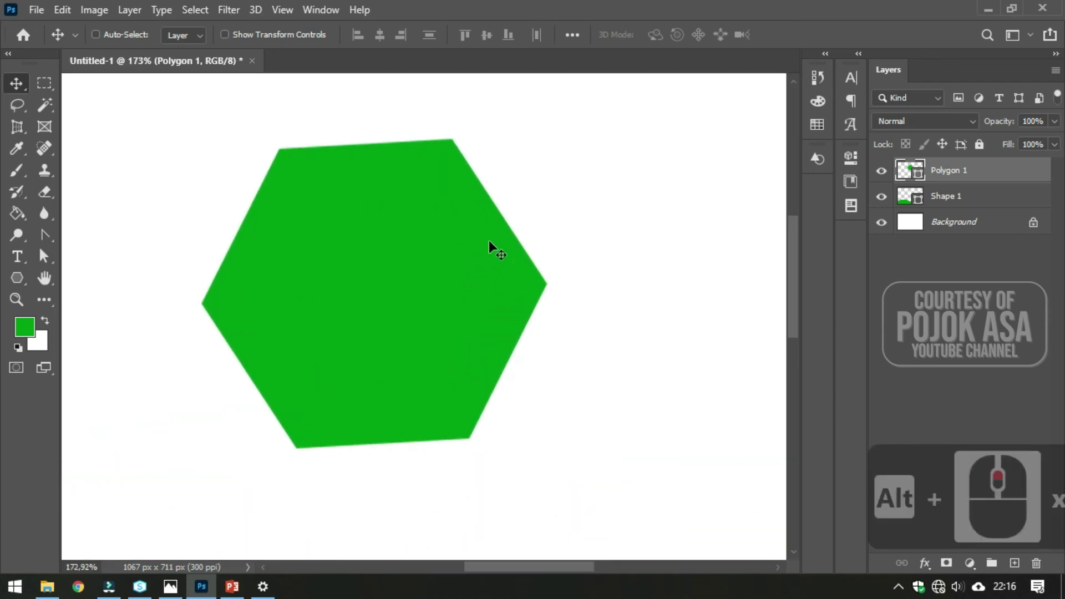
alt+scroll(339, 227, down, 1)
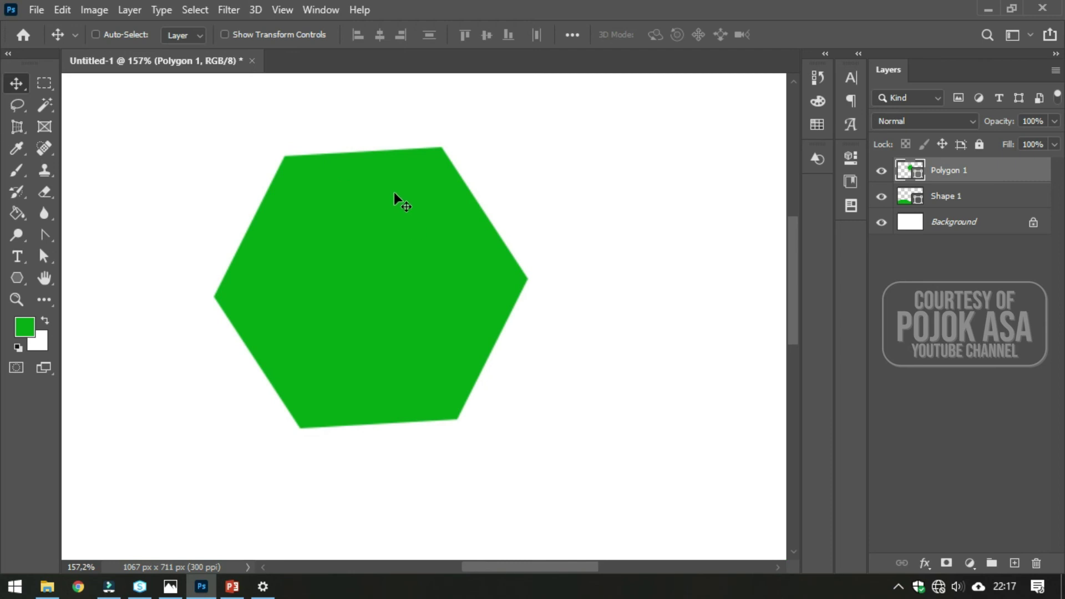
right_click(44, 239)
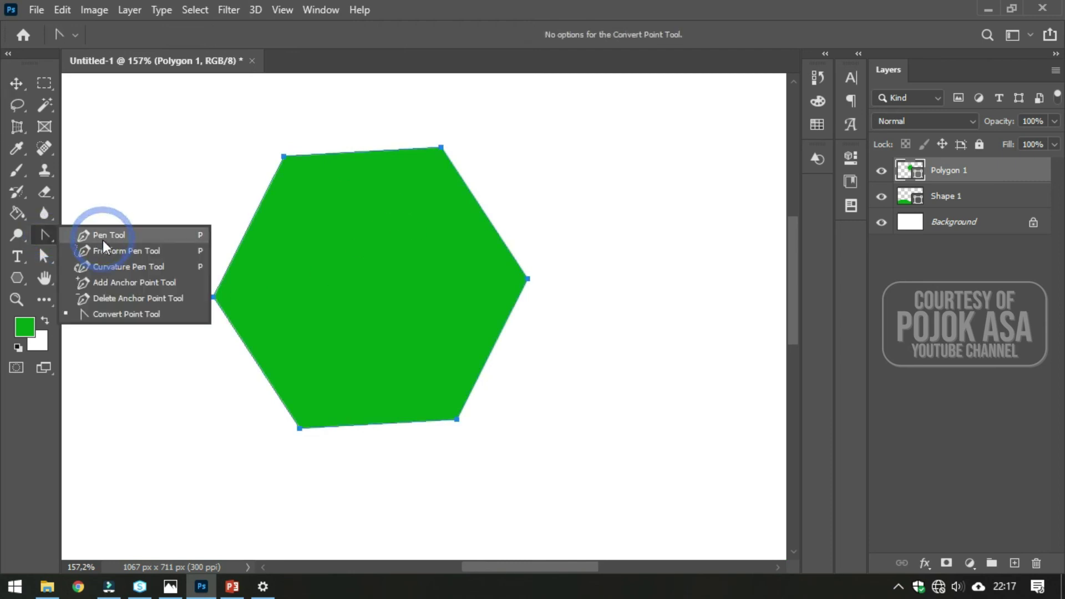
click(103, 240)
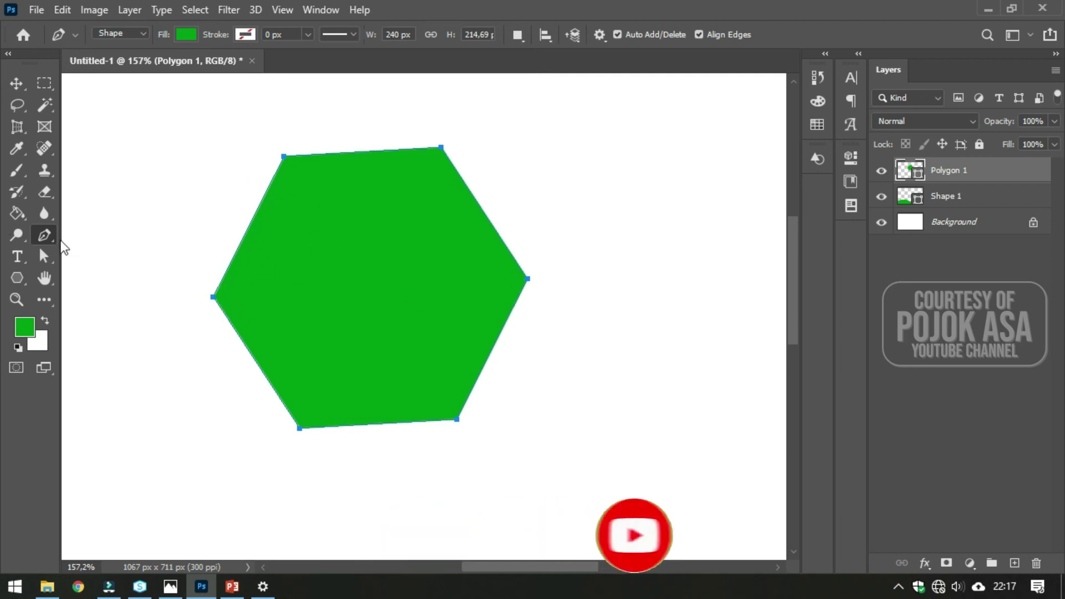
right_click(44, 235)
click(115, 285)
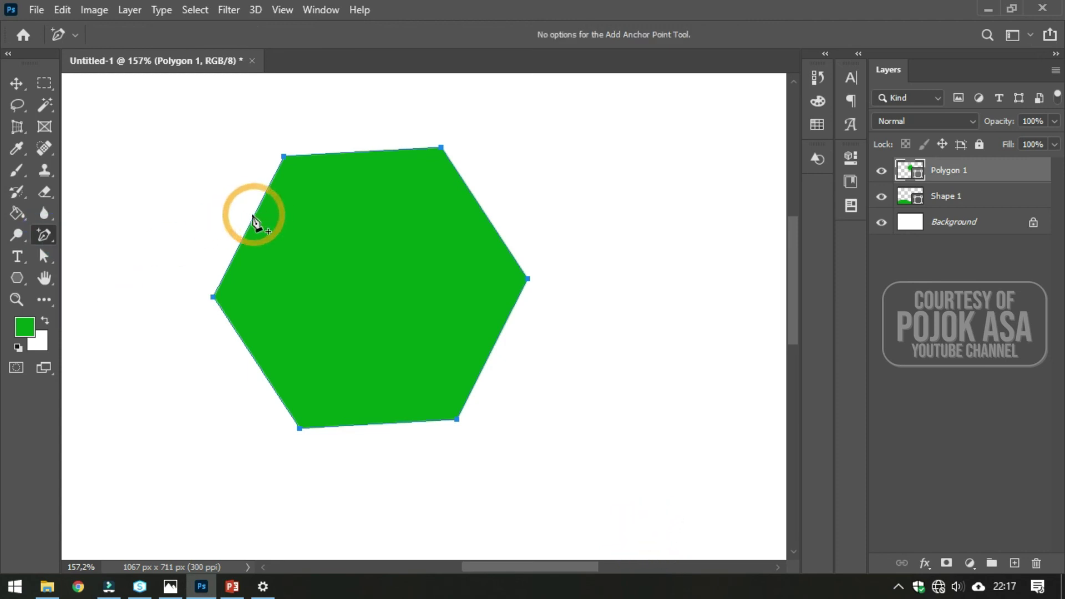
click(253, 220)
drag(253, 220, 222, 209)
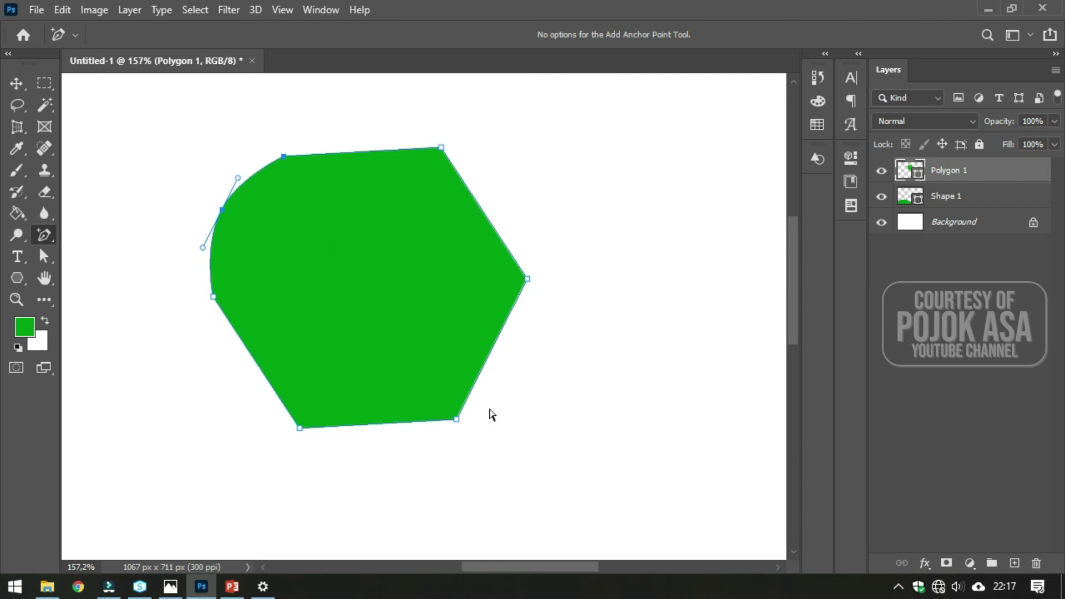
drag(489, 353, 516, 363)
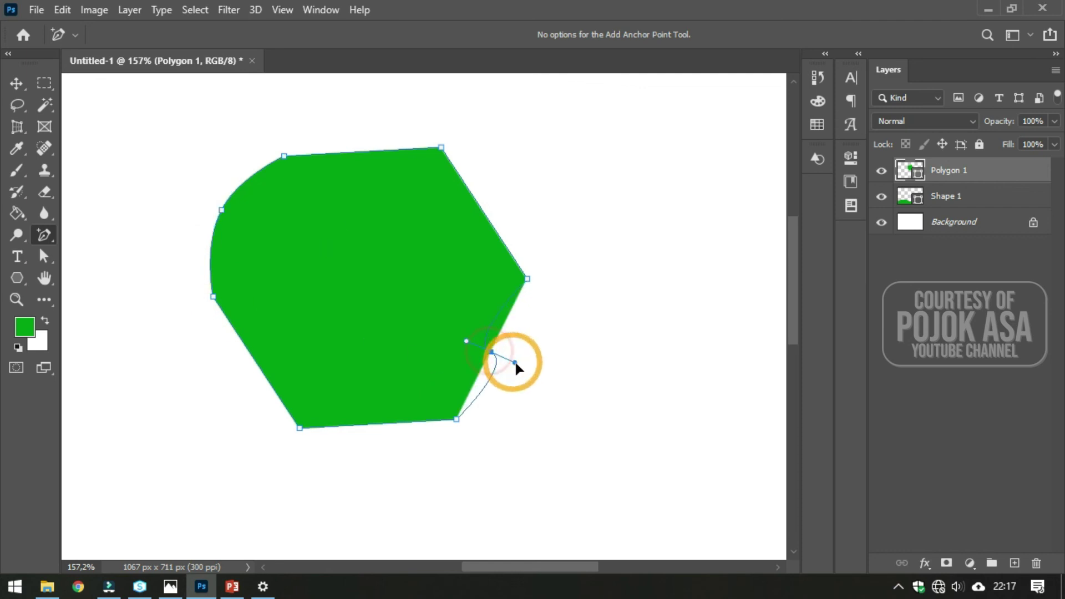
Delete both curve anchors so the hexagon has six straight edges again.
right_click(44, 234)
click(98, 293)
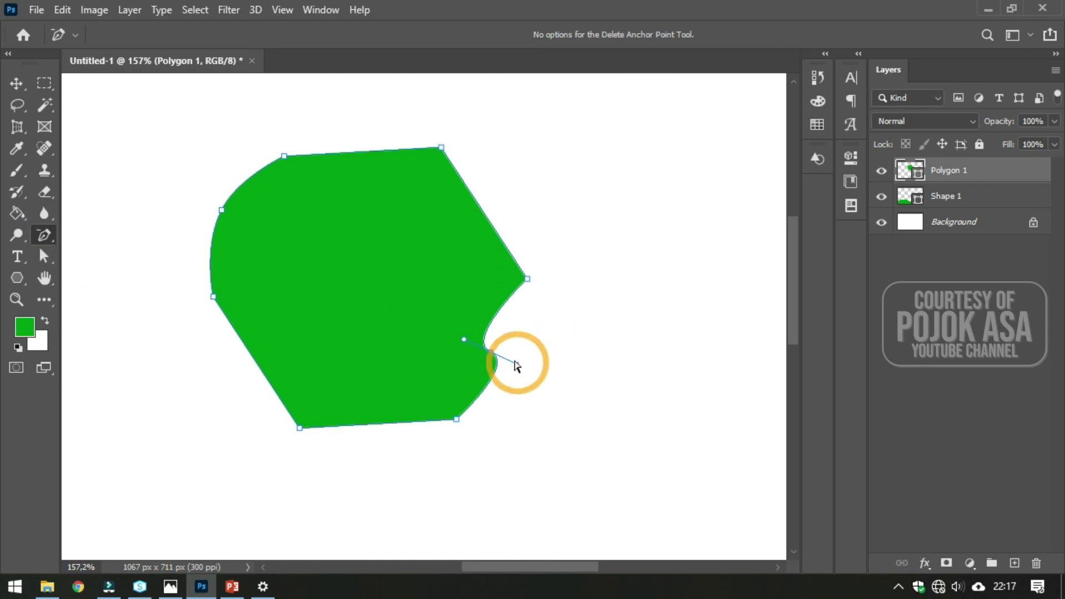
click(490, 351)
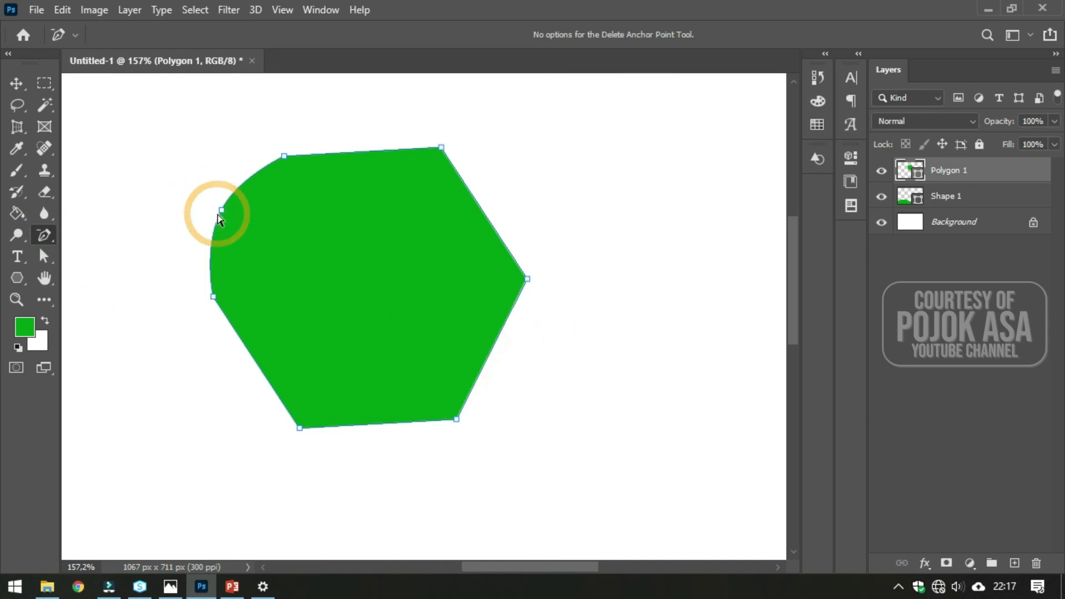
click(221, 210)
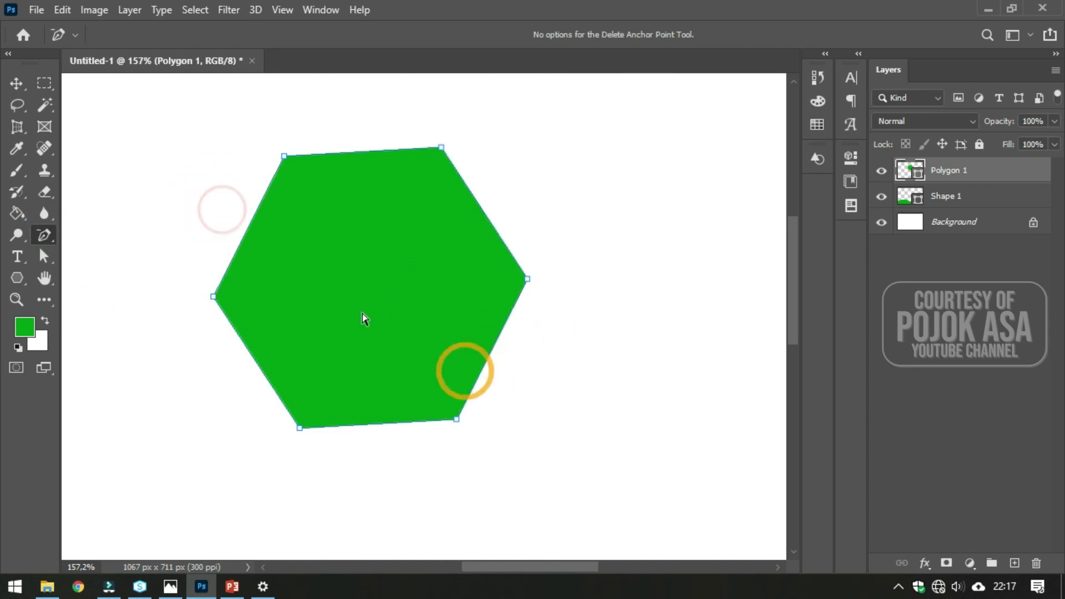
Drag the Polygon 1 hexagon into the canvas's upper-left area above the hill.
click(16, 83)
click(630, 353)
scroll(430, 295, down, 5)
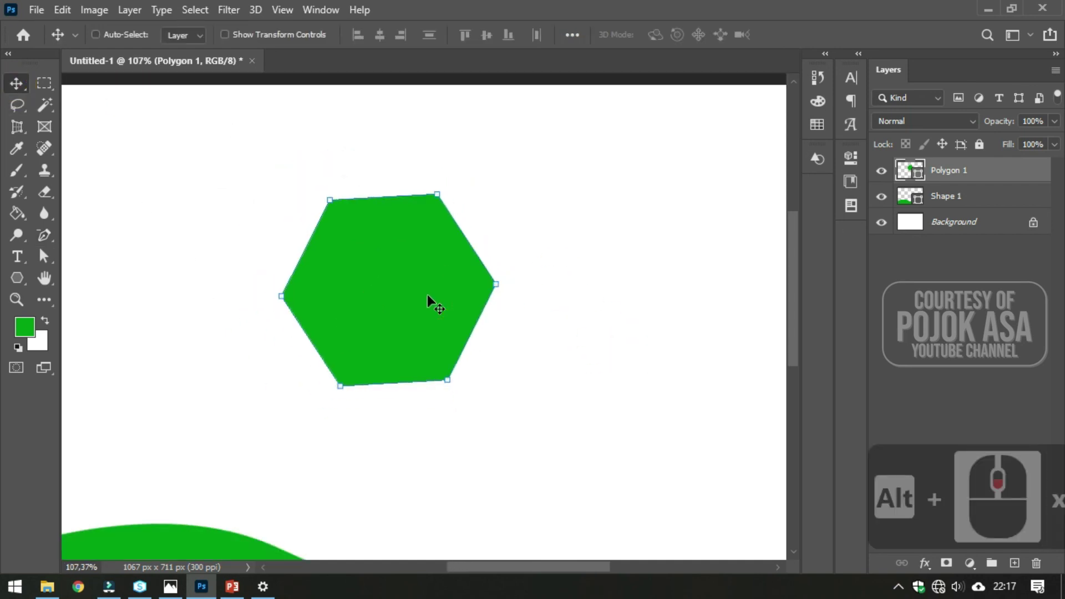
scroll(449, 222, up, 1)
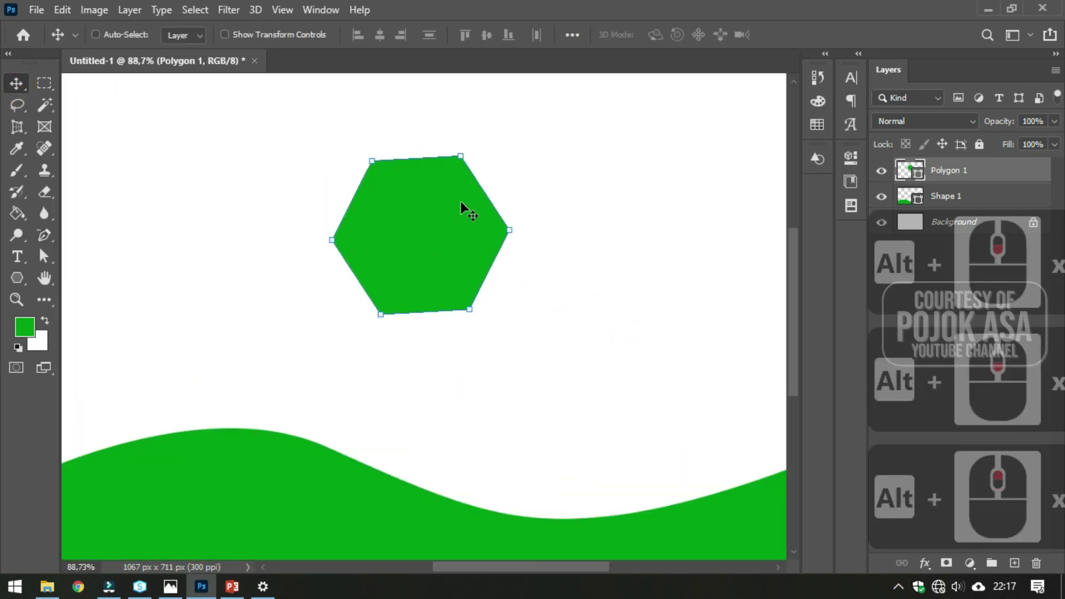
drag(433, 240, 232, 235)
drag(192, 213, 218, 185)
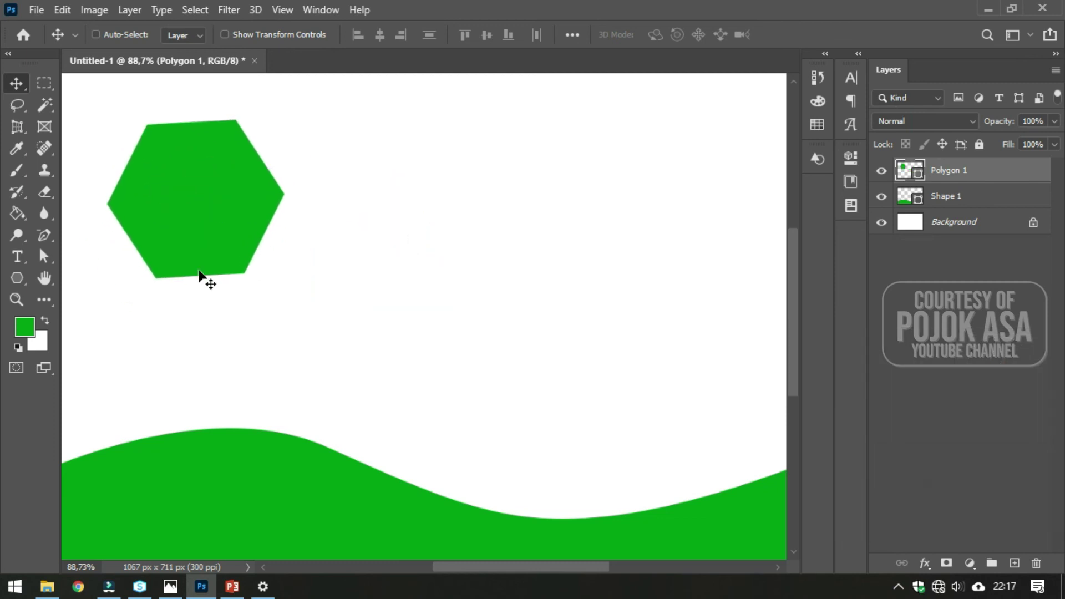
drag(230, 228, 220, 255)
click(660, 218)
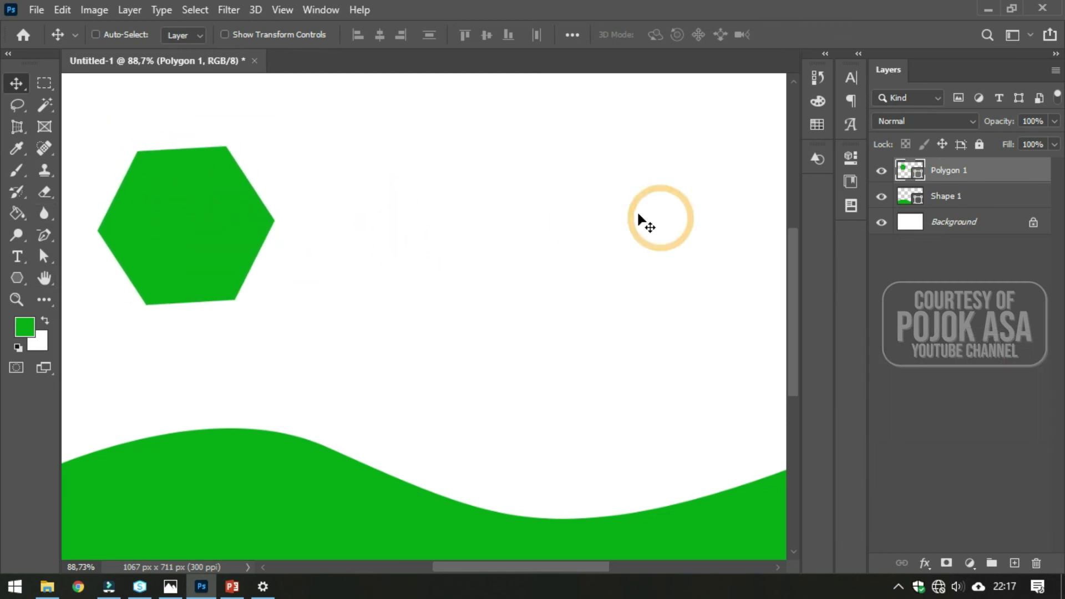
Select the tiger preset from the Wild Animals set with the Custom Shape Tool.
right_click(19, 279)
click(92, 359)
click(692, 47)
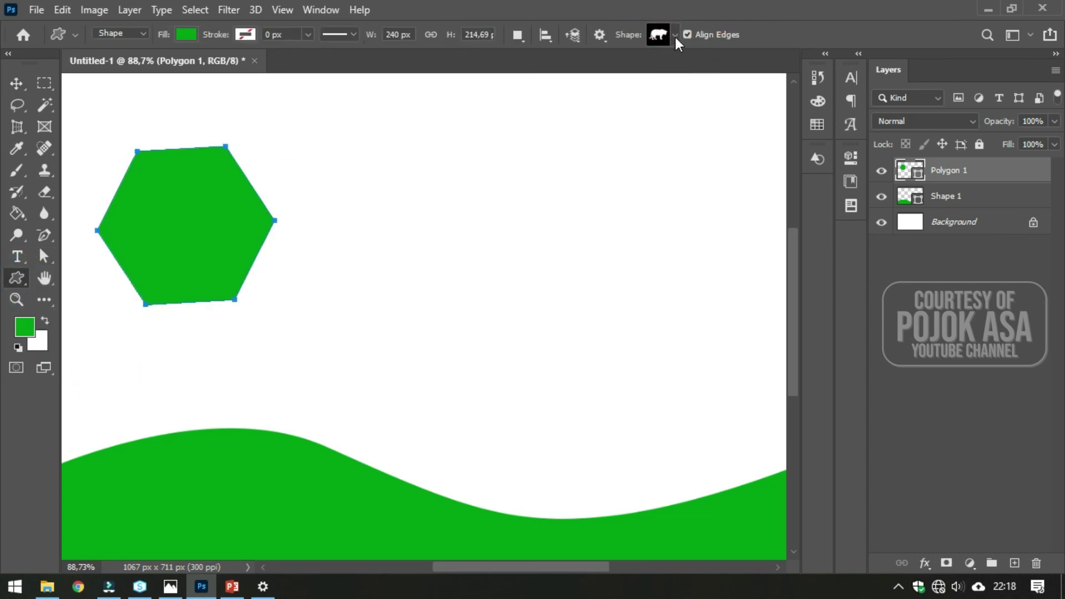
click(674, 38)
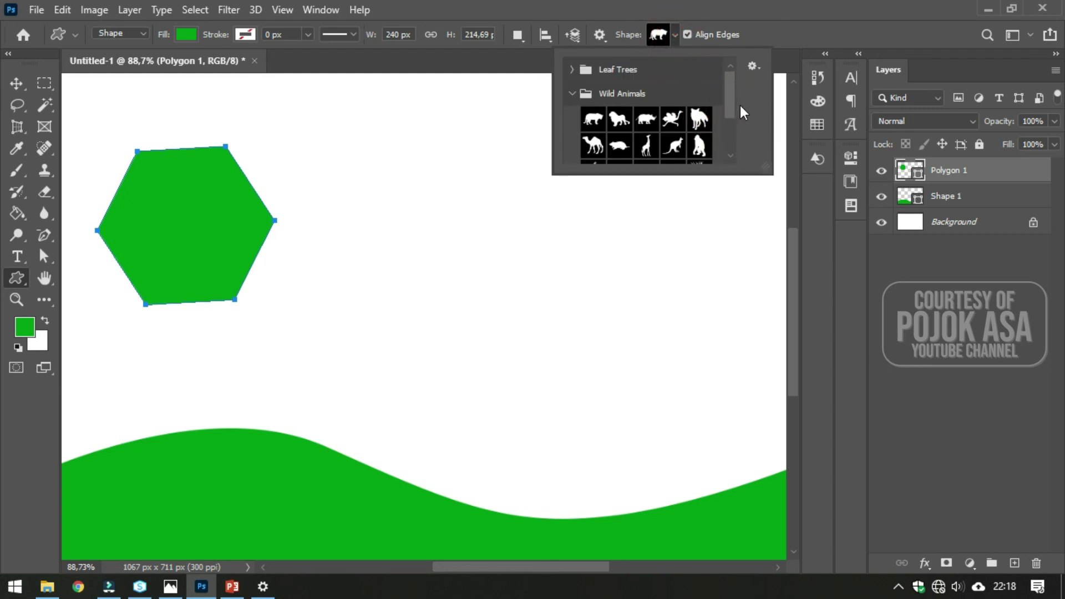
mouse_move(731, 106)
mouse_down()
mouse_move(734, 126)
mouse_move(733, 106)
mouse_up()
click(592, 107)
Draw the tiger shape right of the hexagon and shift it left across the canvas.
mouse_move(452, 160)
mouse_down()
mouse_move(623, 273)
mouse_move(768, 471)
mouse_up()
click(16, 84)
drag(632, 239, 503, 210)
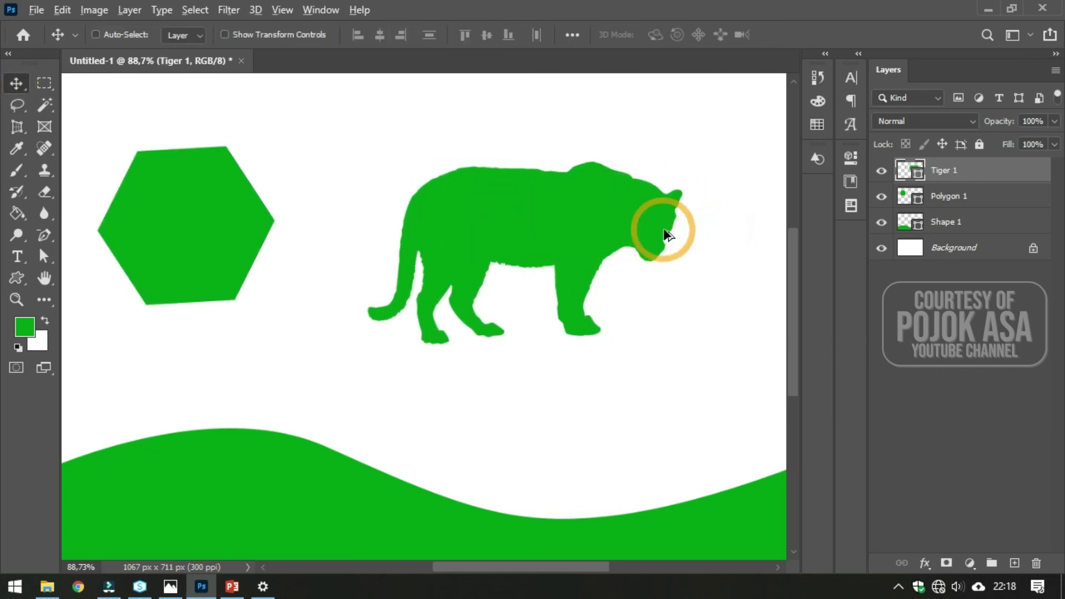
Zoom in on the tiger's head and select its outline path for editing.
scroll(665, 233, up, 2)
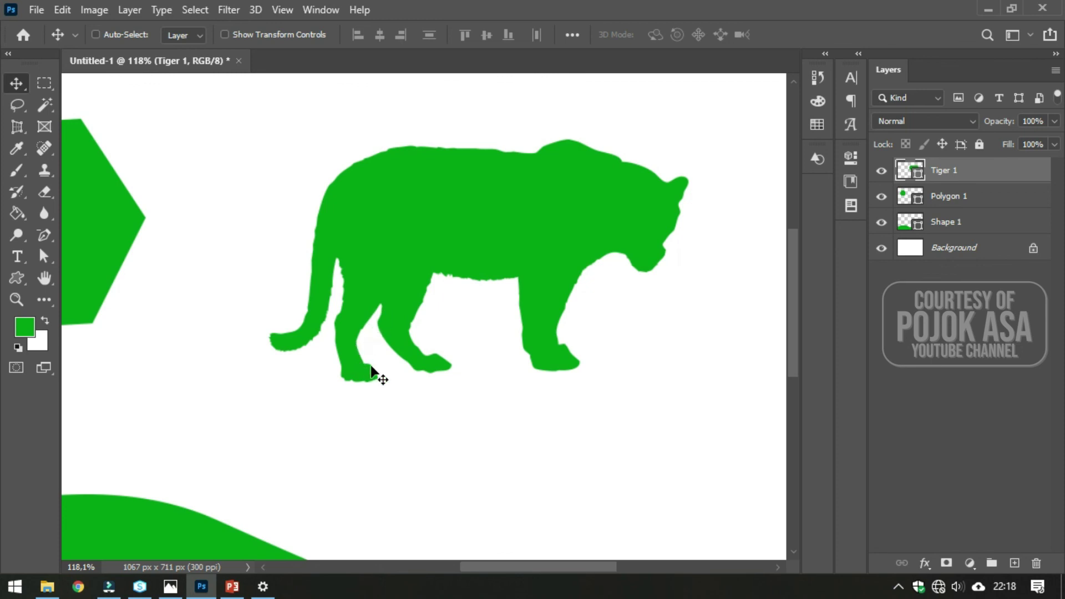
click(436, 230)
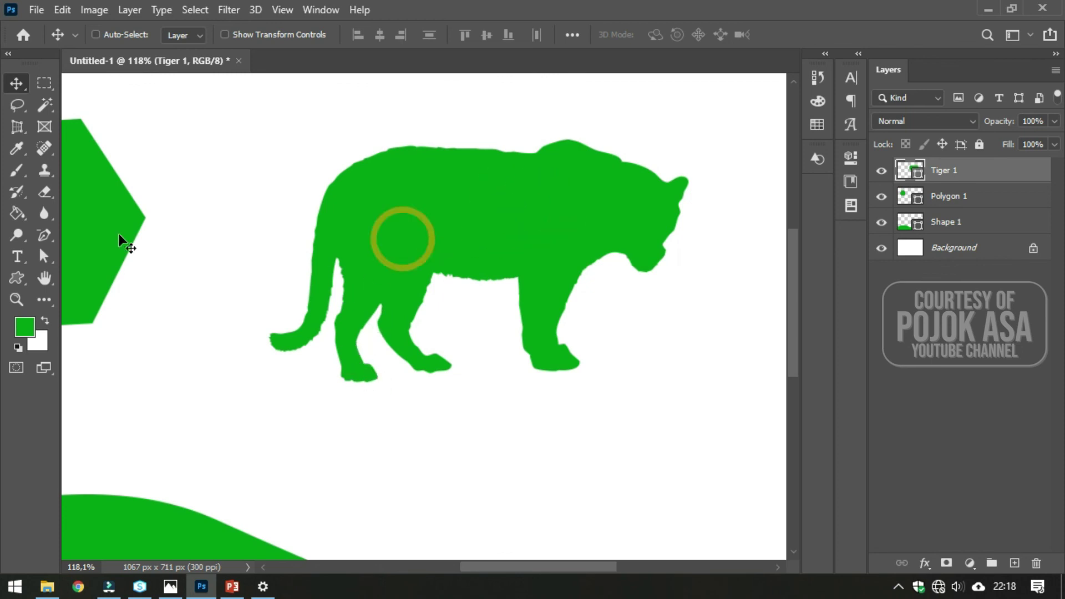
right_click(45, 235)
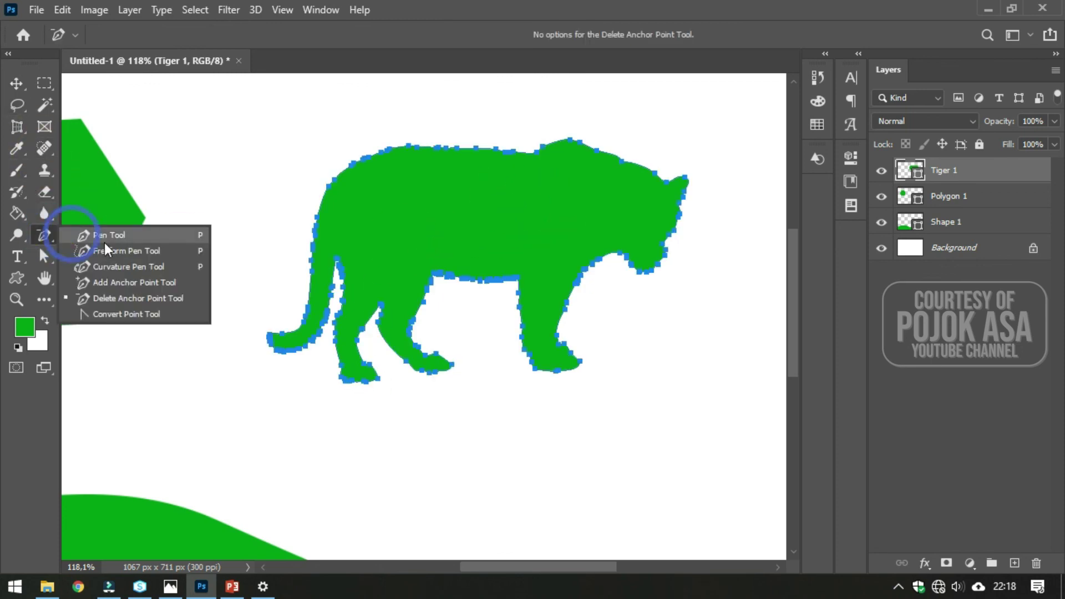
click(105, 234)
click(541, 149)
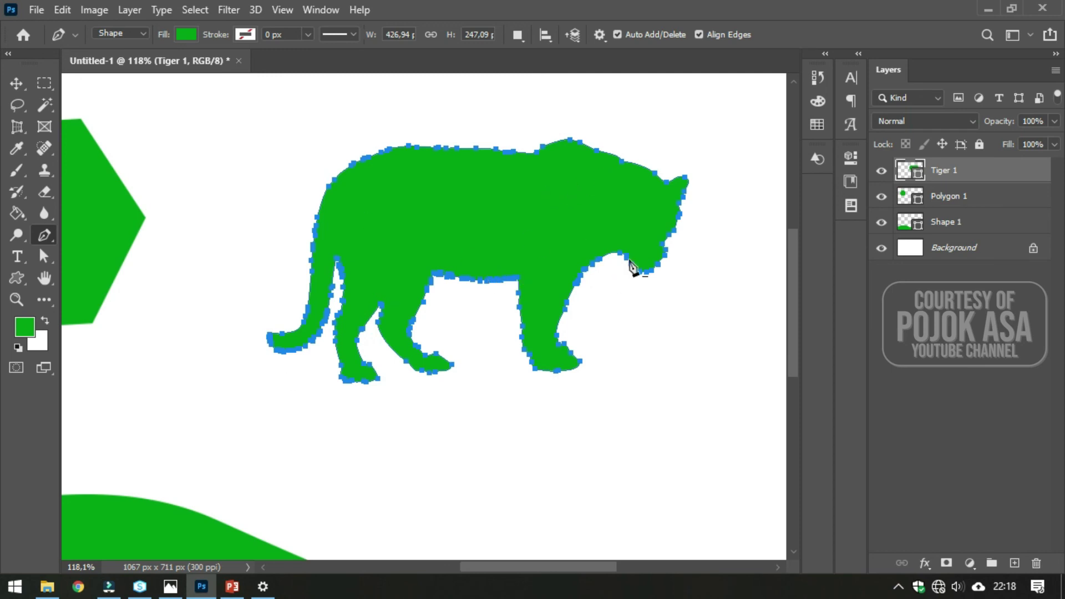
scroll(638, 258, up, 2)
scroll(606, 255, up, 2)
scroll(606, 255, up, 2)
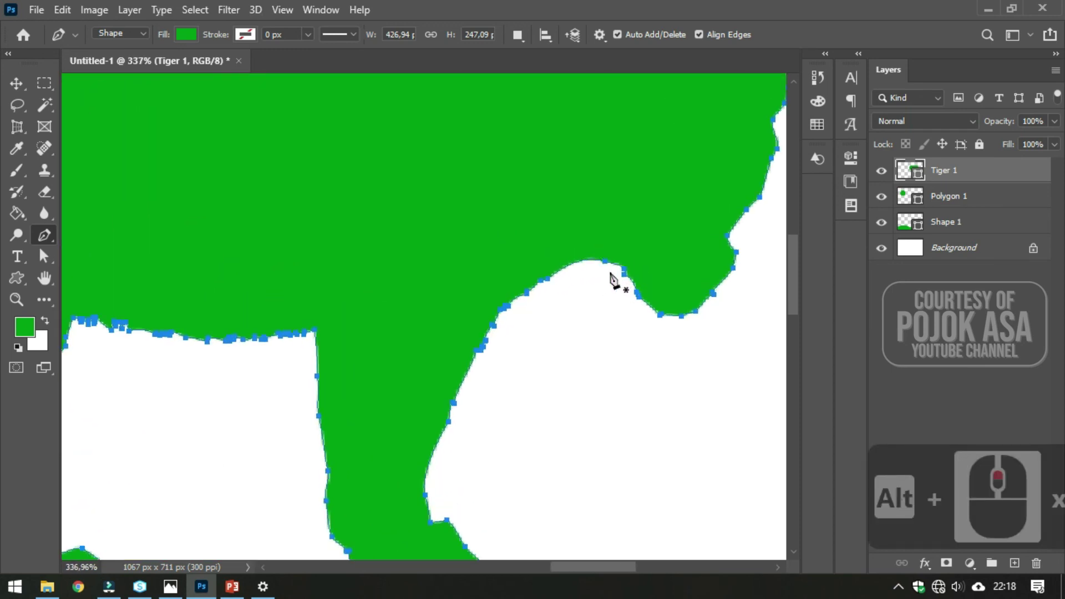
With the Convert Point Tool, drag the anchors under the head into a tall rounded arch.
click(607, 262)
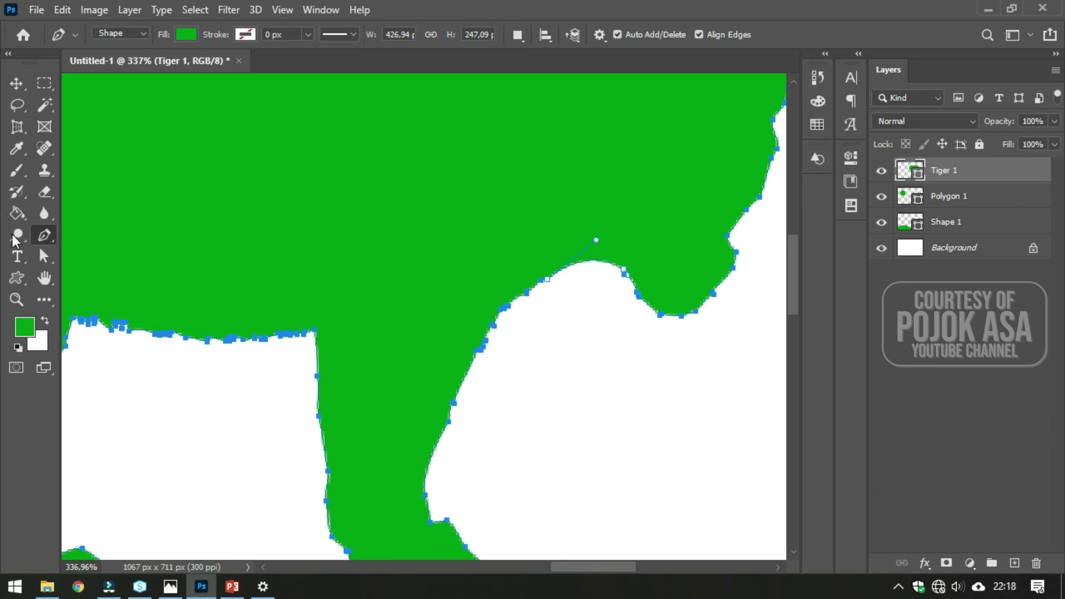
click(44, 235)
click(113, 252)
drag(580, 257, 579, 224)
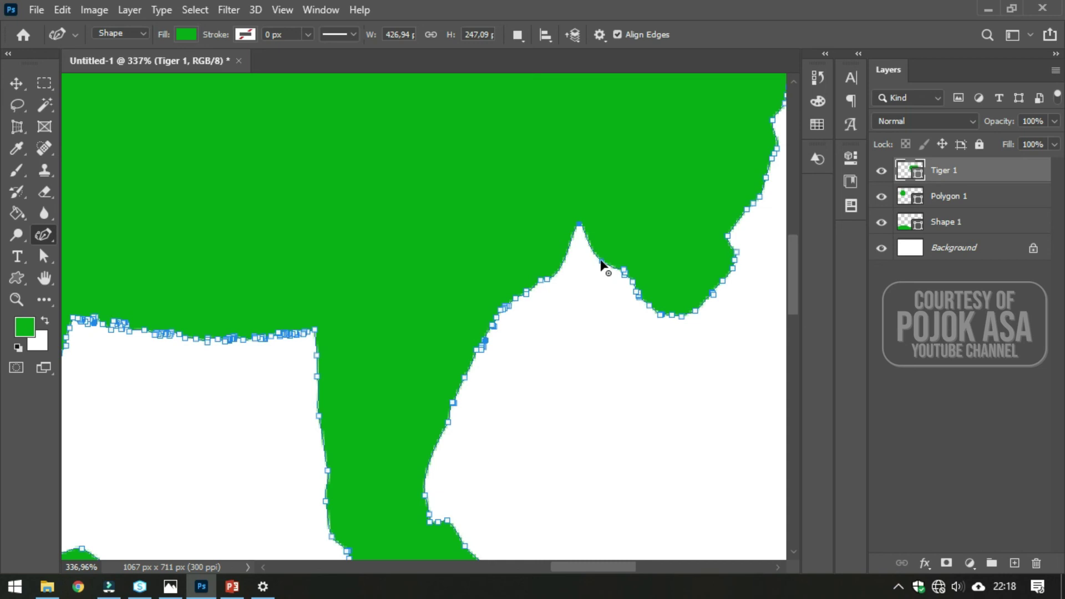
drag(613, 256, 677, 221)
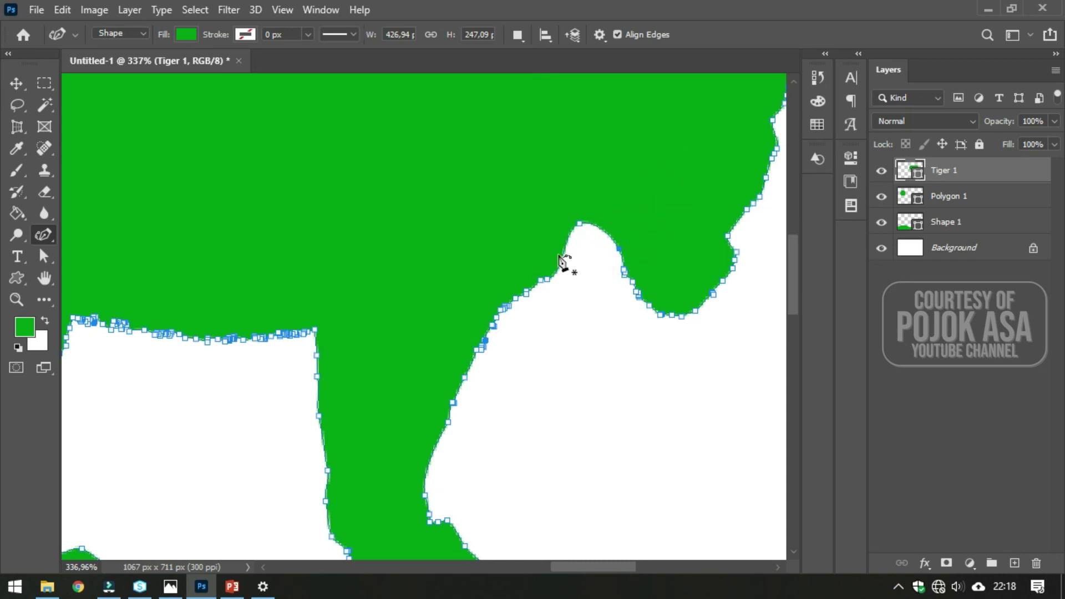
drag(542, 283, 584, 219)
scroll(624, 278, down, 5)
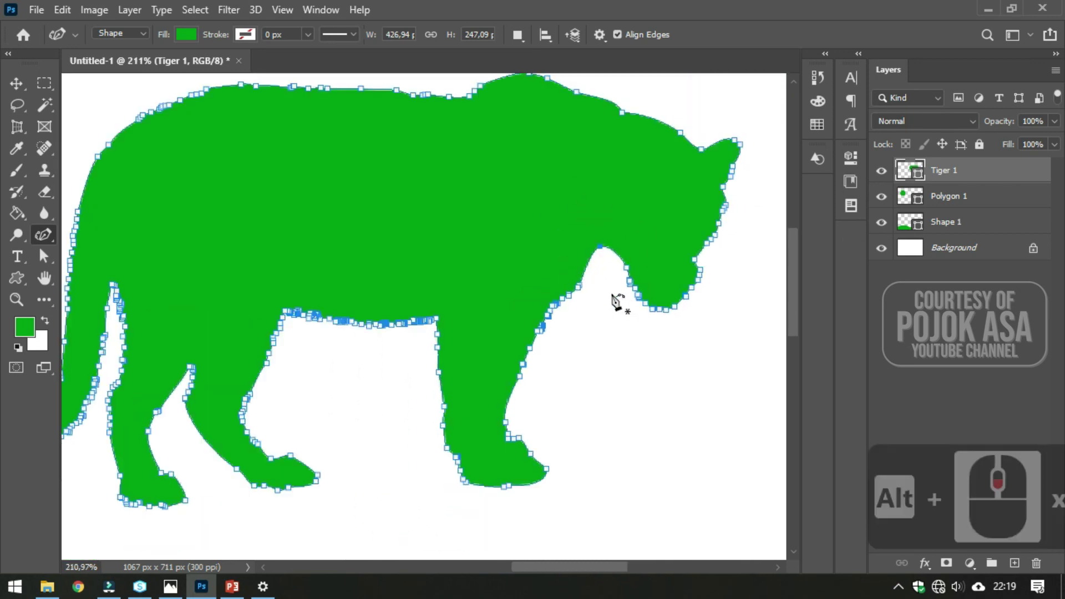
scroll(610, 299, down, 2)
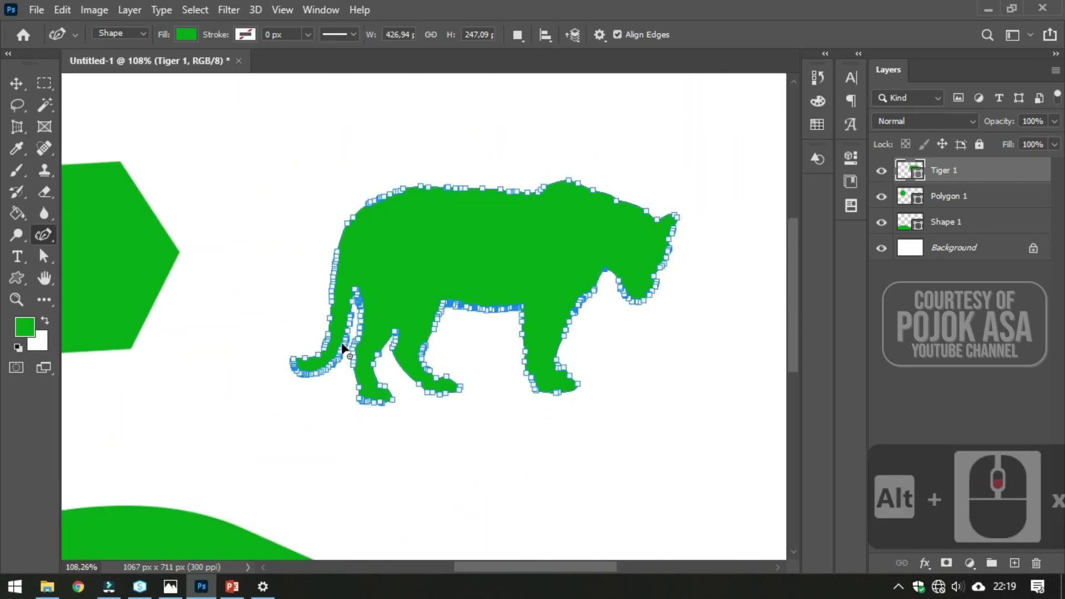
scroll(642, 304, down, 2)
scroll(389, 196, up, 1)
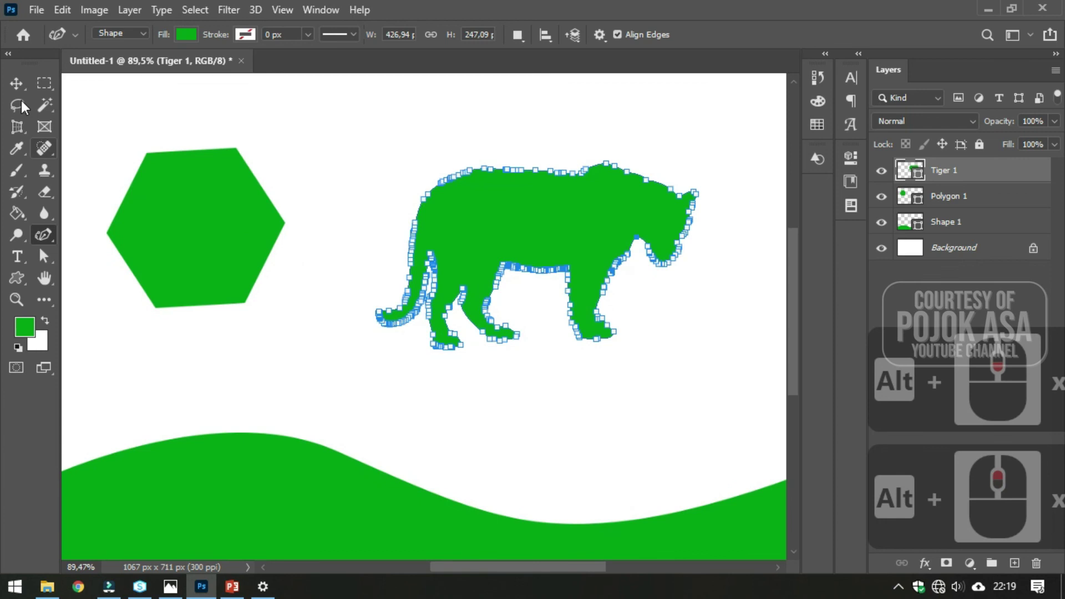
Change the Tiger 1 fill from green to an orange swatch, then return to the Move tool.
click(16, 83)
scroll(703, 357, down, 1)
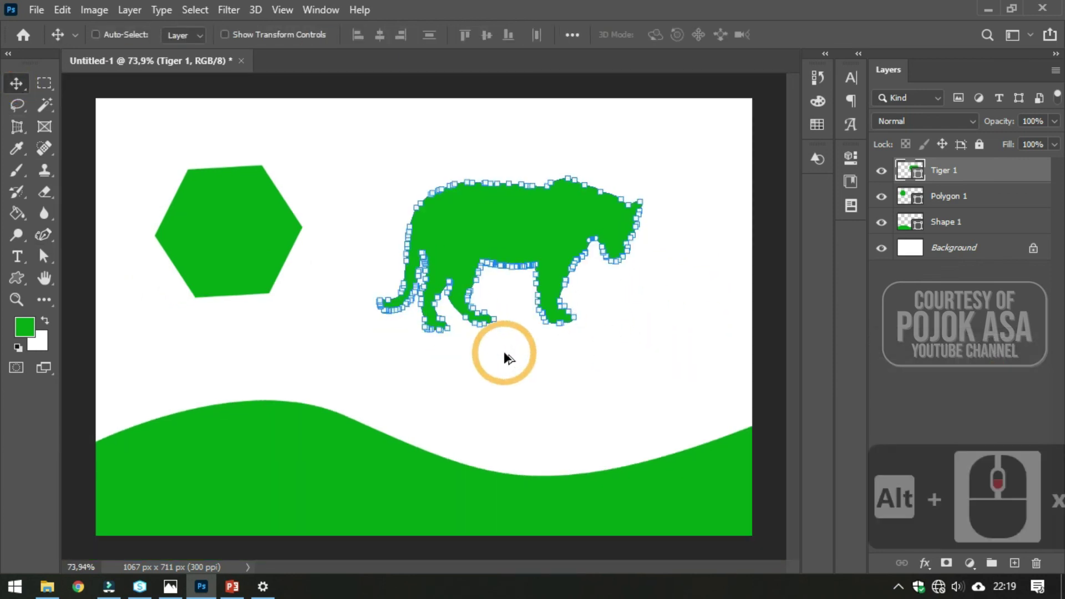
scroll(257, 219, up, 1)
scroll(289, 233, down, 1)
scroll(316, 251, up, 1)
click(41, 236)
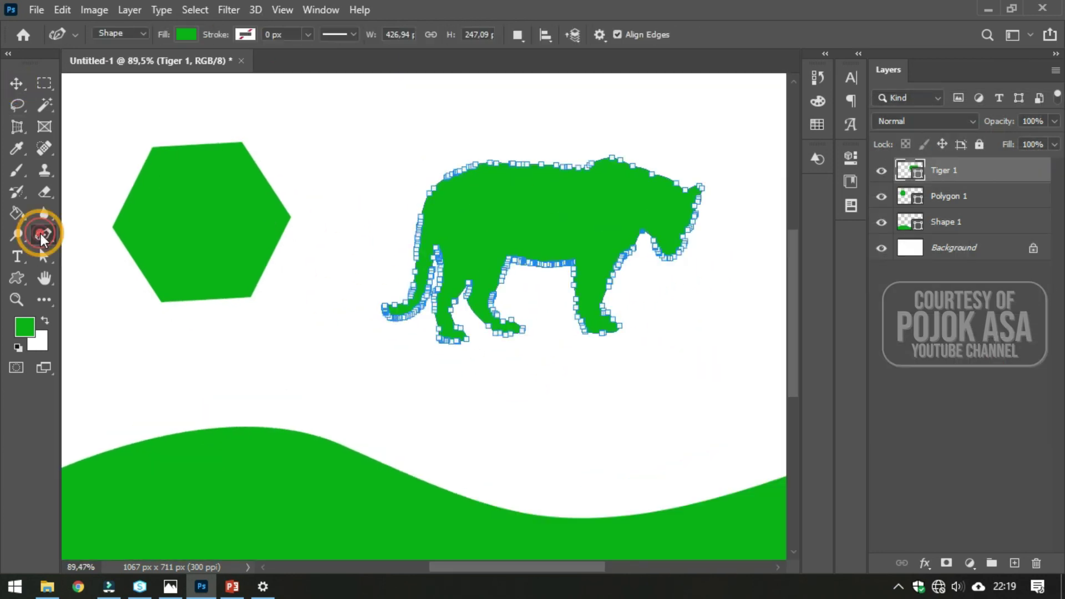
click(186, 34)
click(174, 120)
key(v)
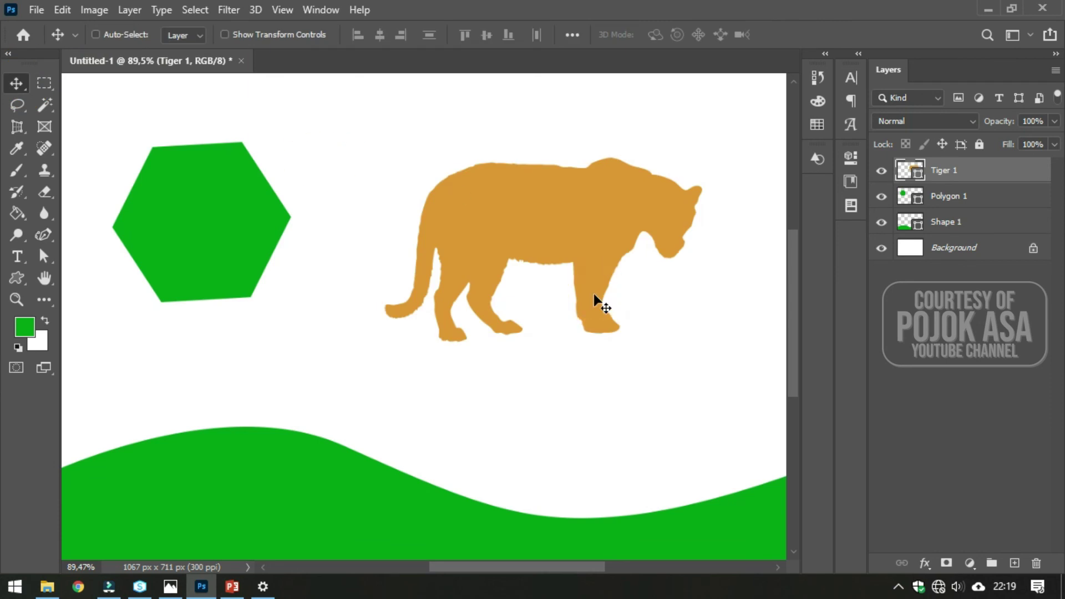